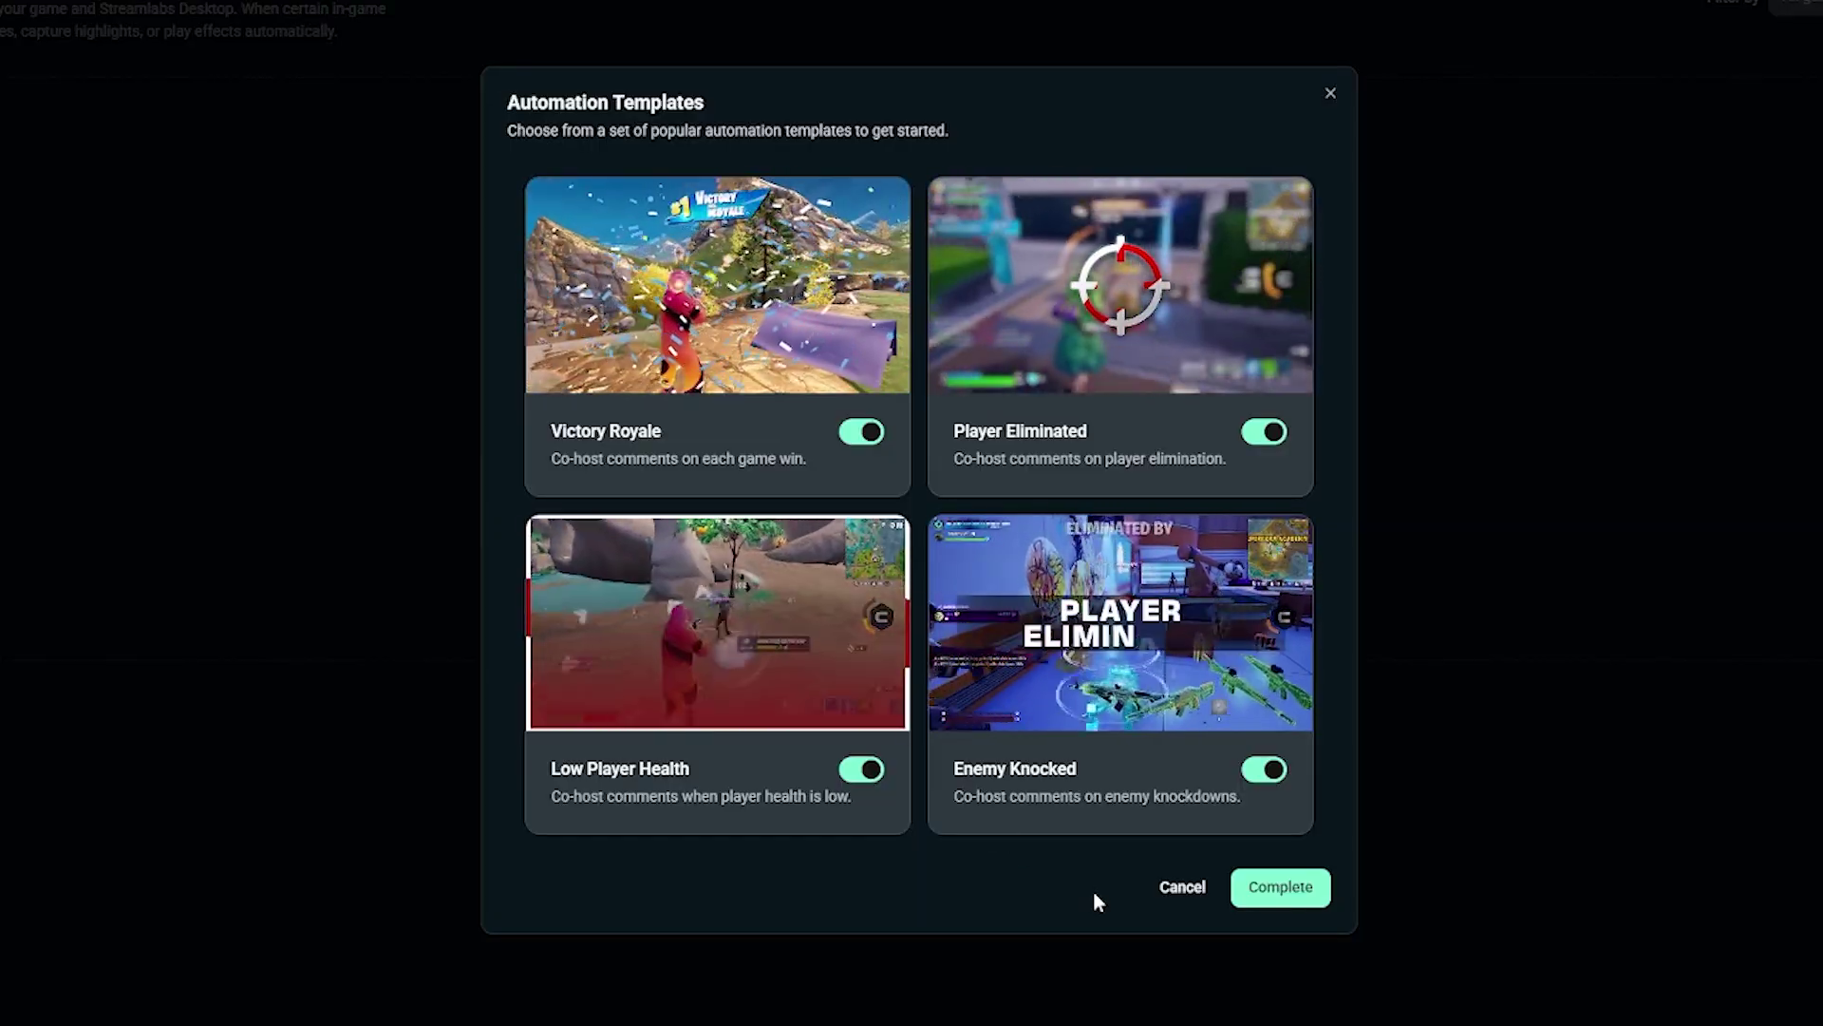
# - Complete the automation setup with all four templates enabled, and toggle the Low Player Health and Enemy Knocked templates
pyautogui.click(1272, 891)
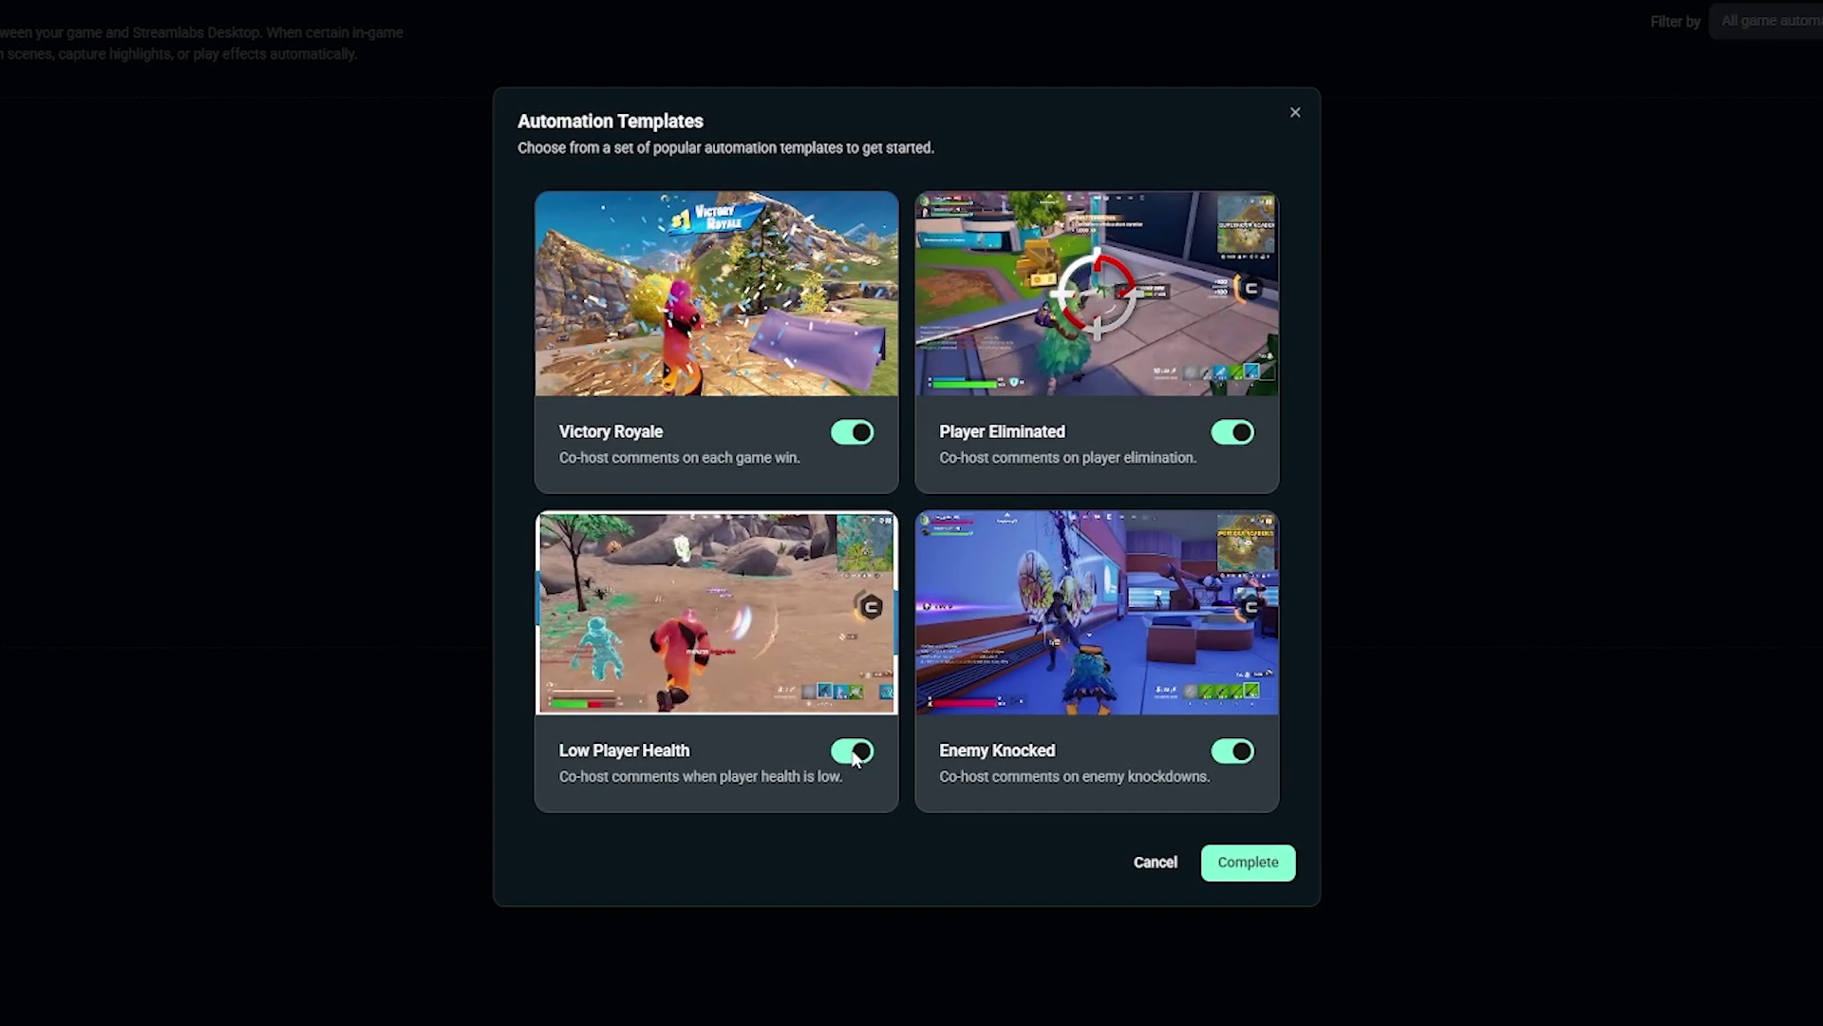
pyautogui.click(854, 751)
pyautogui.click(1232, 751)
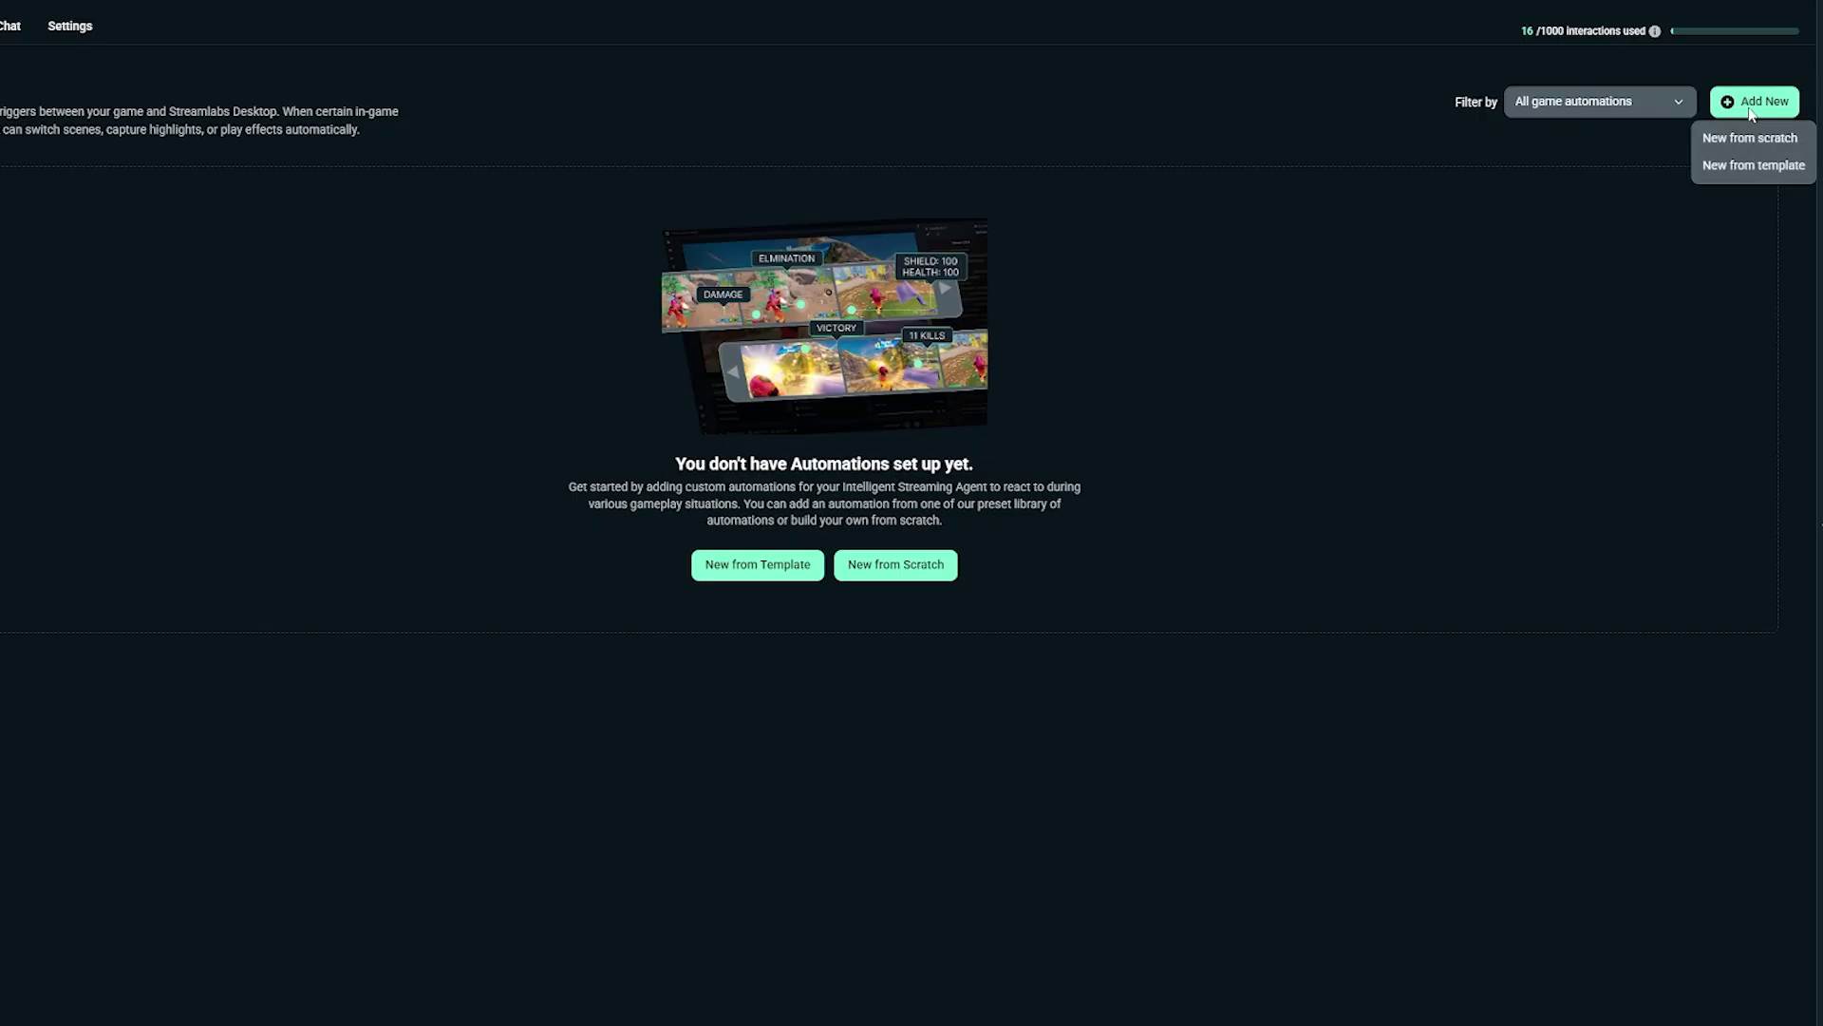
# - Start an automation from scratch described as "Player Elimination", with Fortnite's Enemy Eliminated condition as its trigger
pyautogui.click(1751, 139)
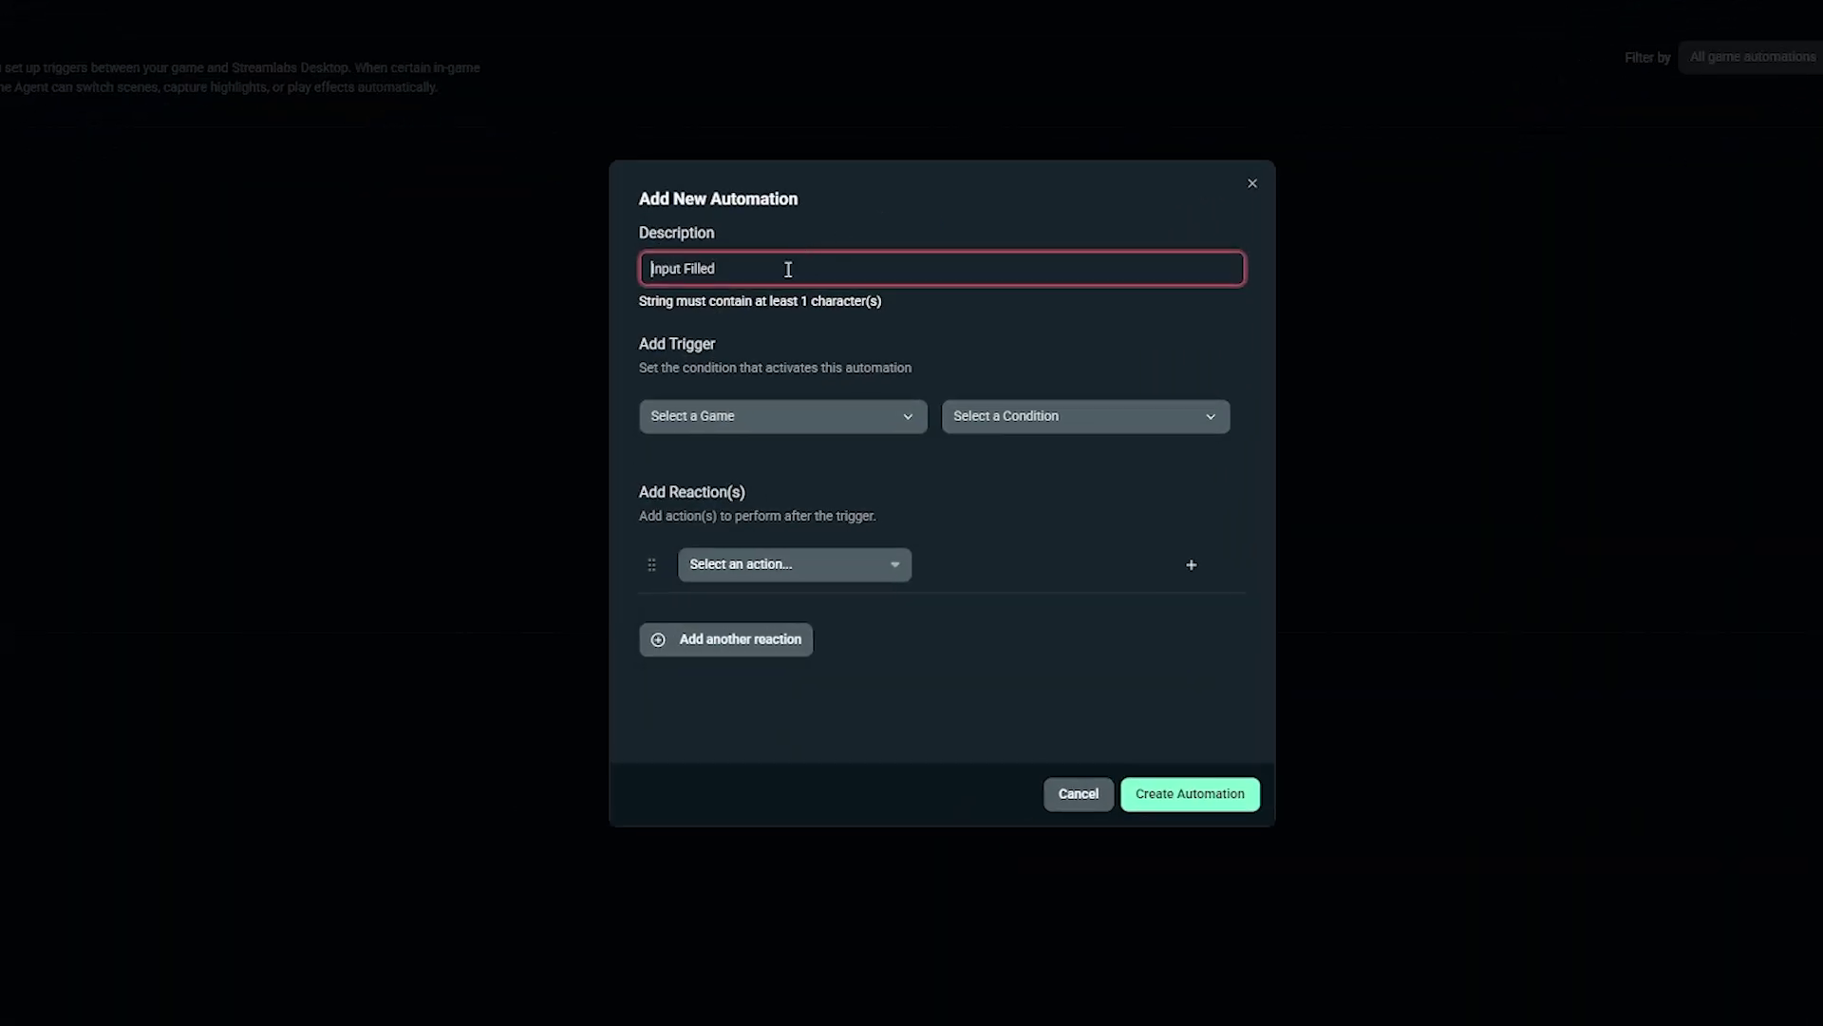
pyautogui.write('Player Elimination')
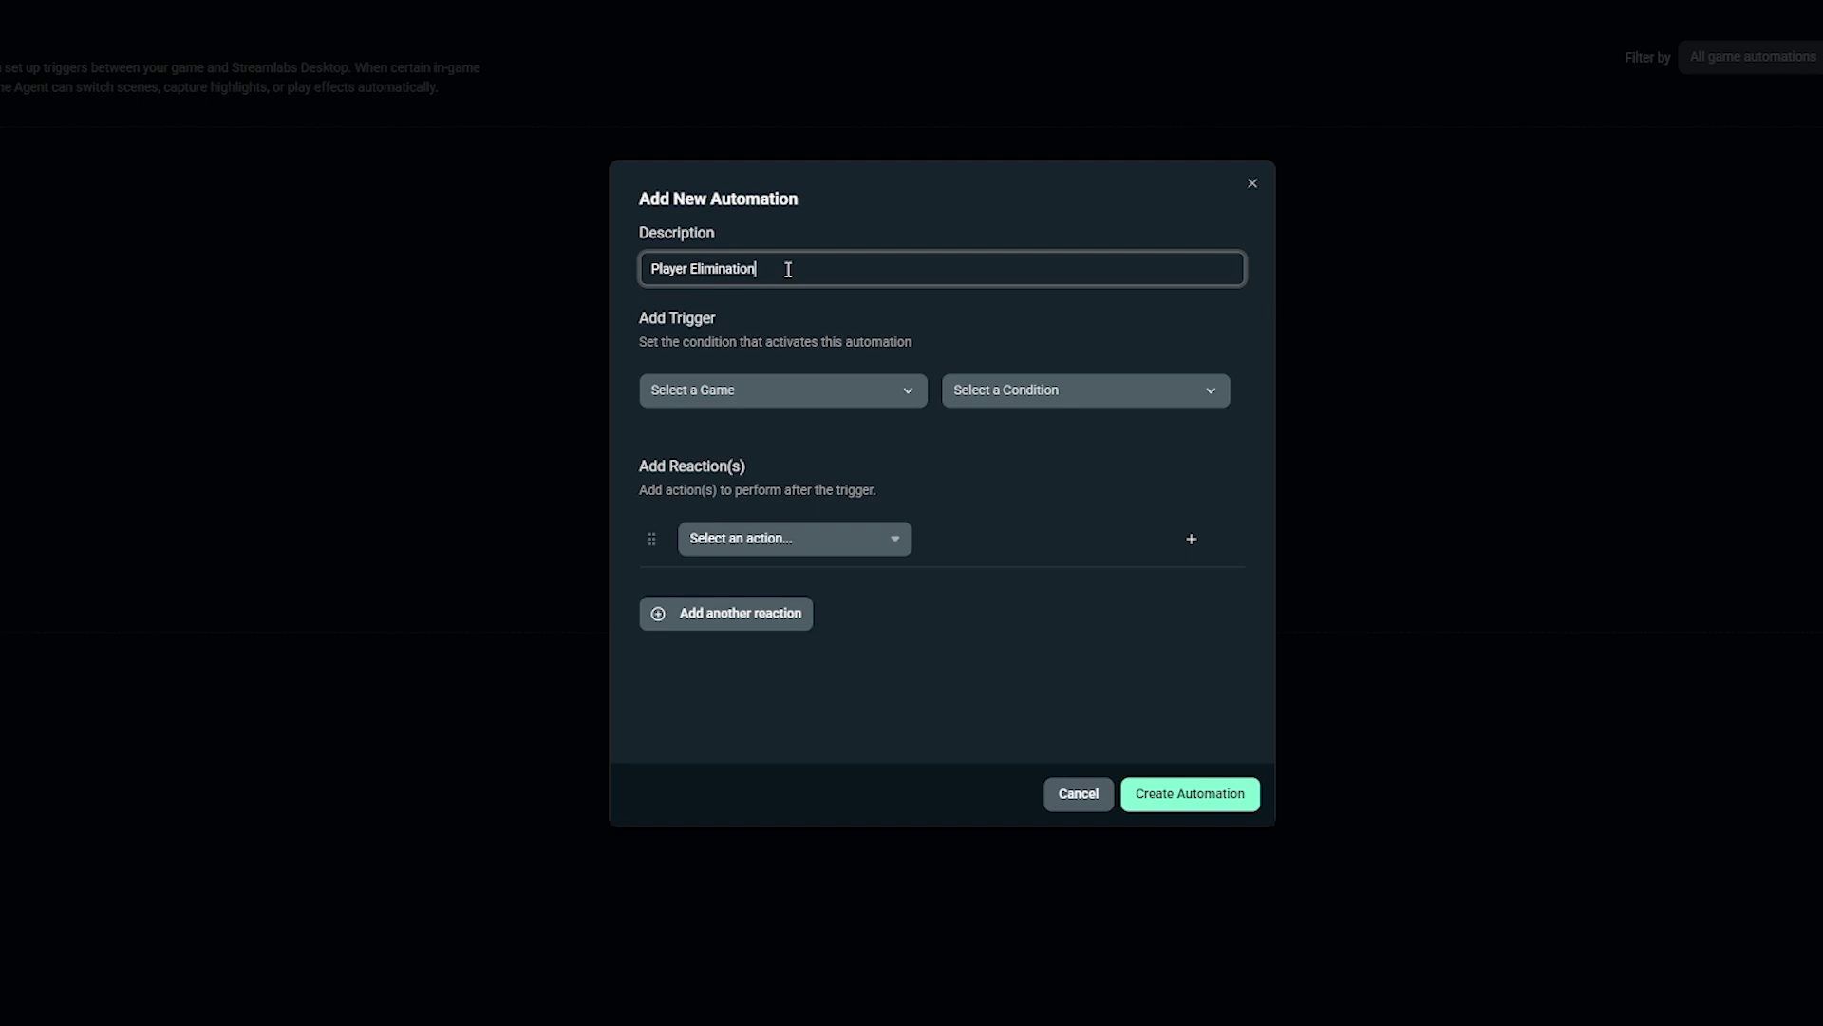
pyautogui.click(907, 391)
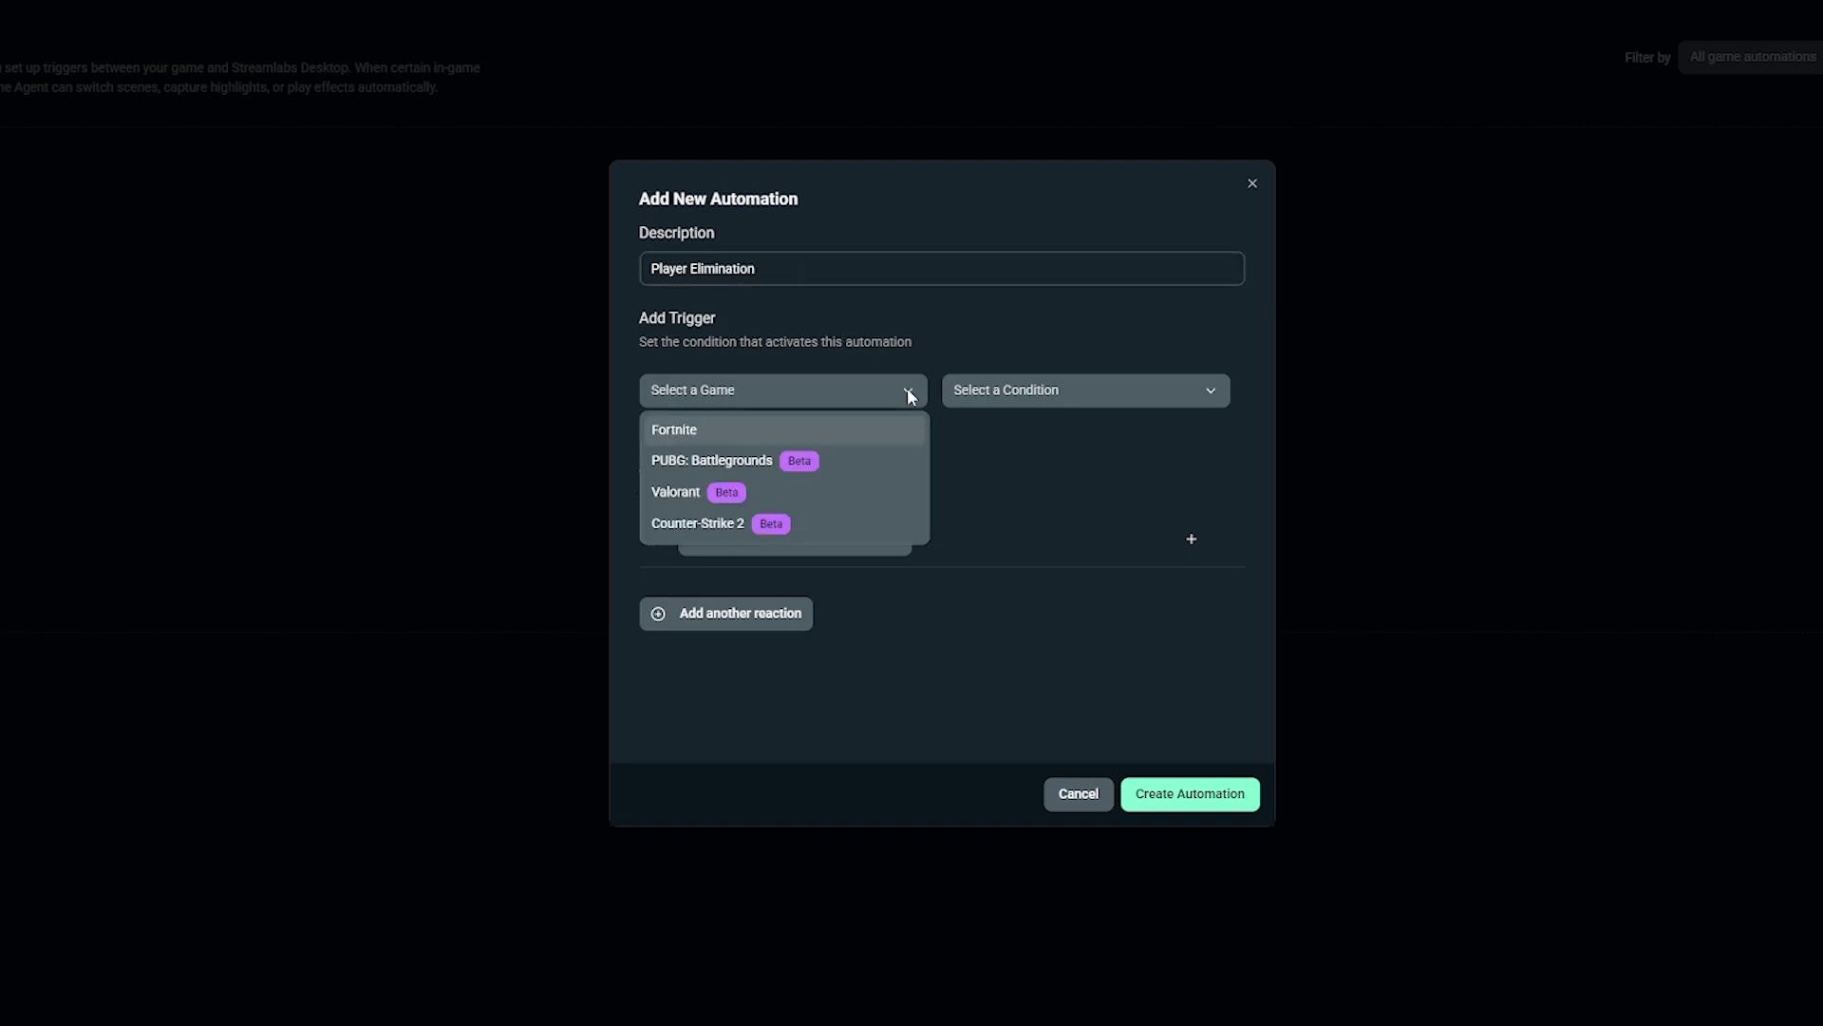
pyautogui.click(760, 439)
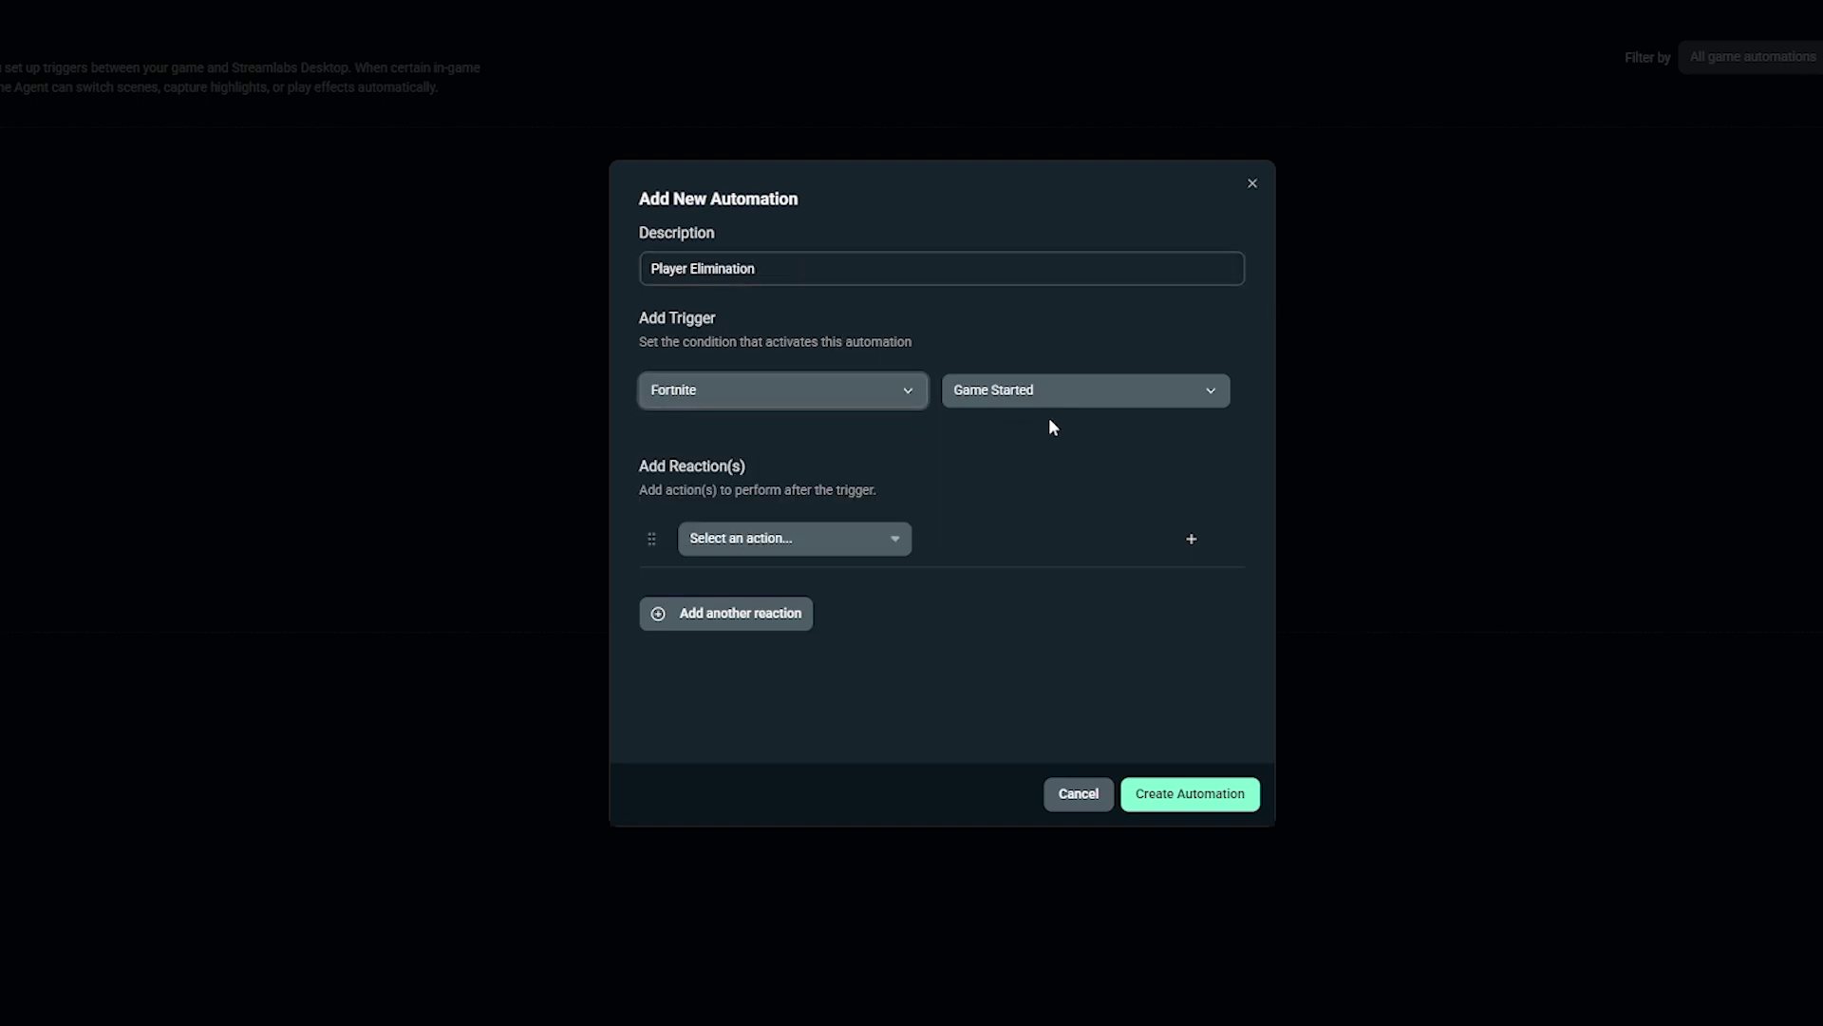
pyautogui.click(1121, 390)
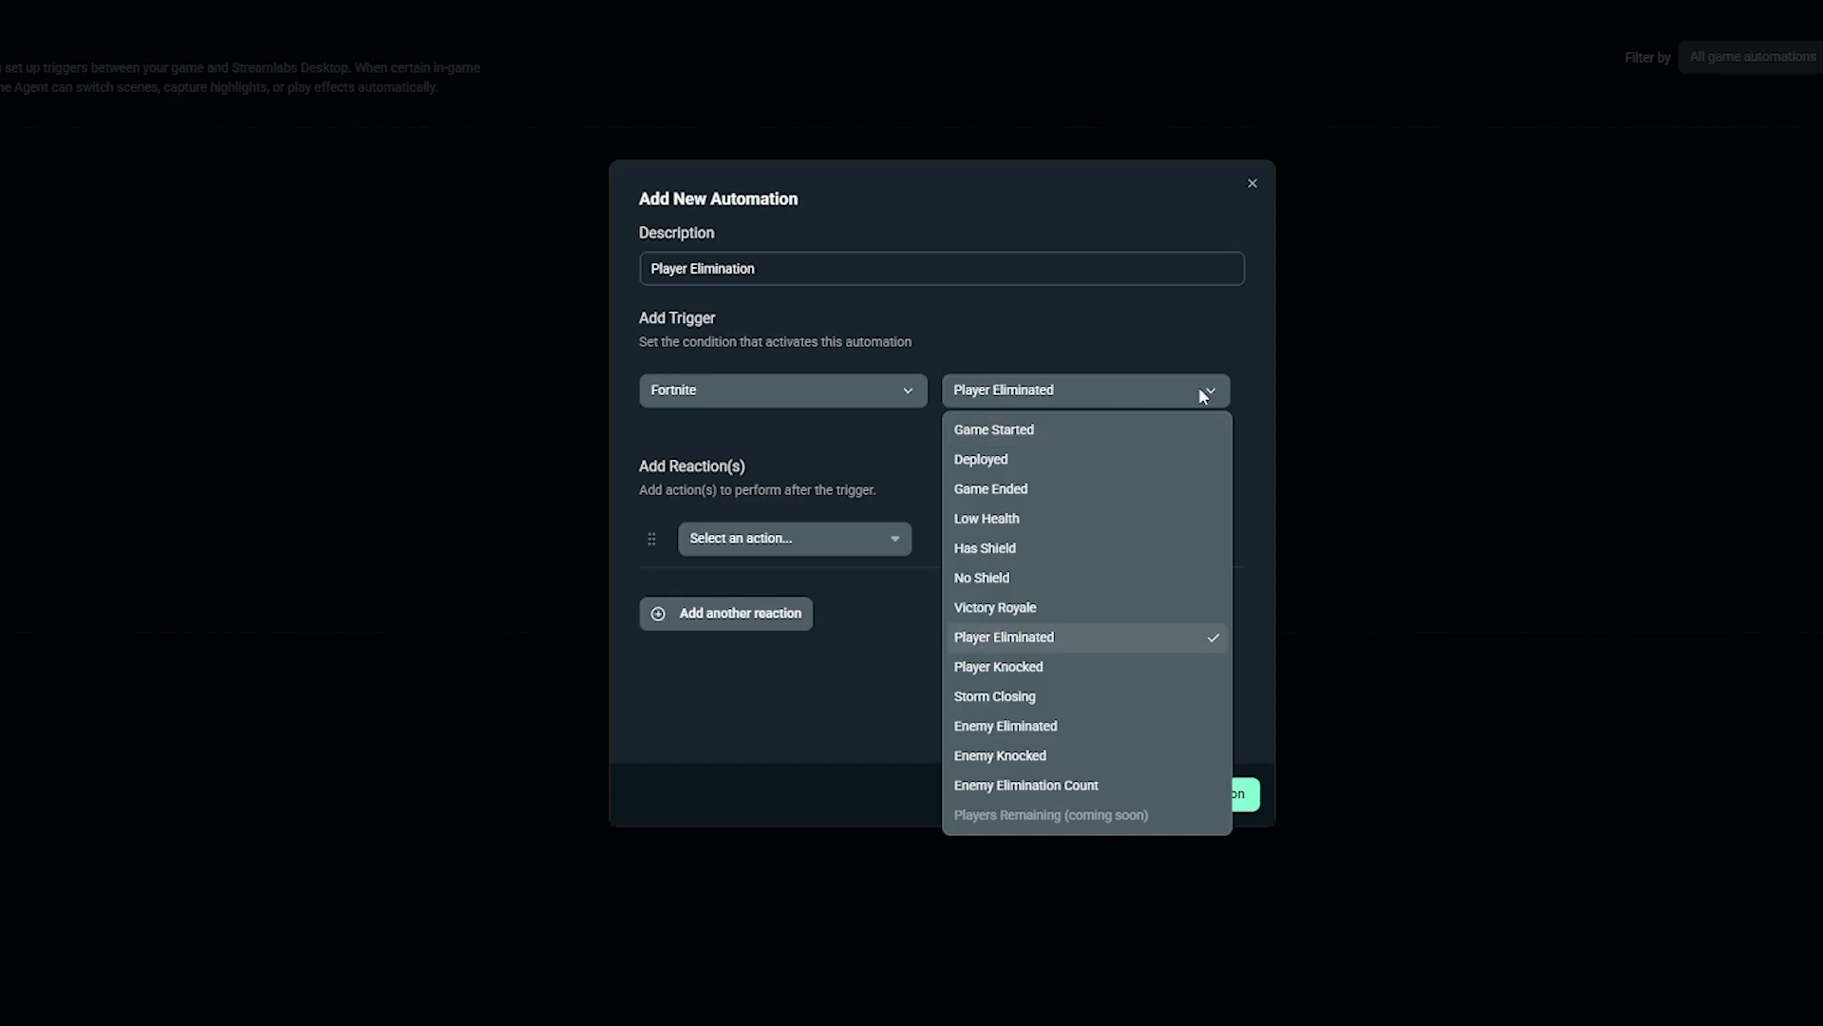
pyautogui.click(1065, 728)
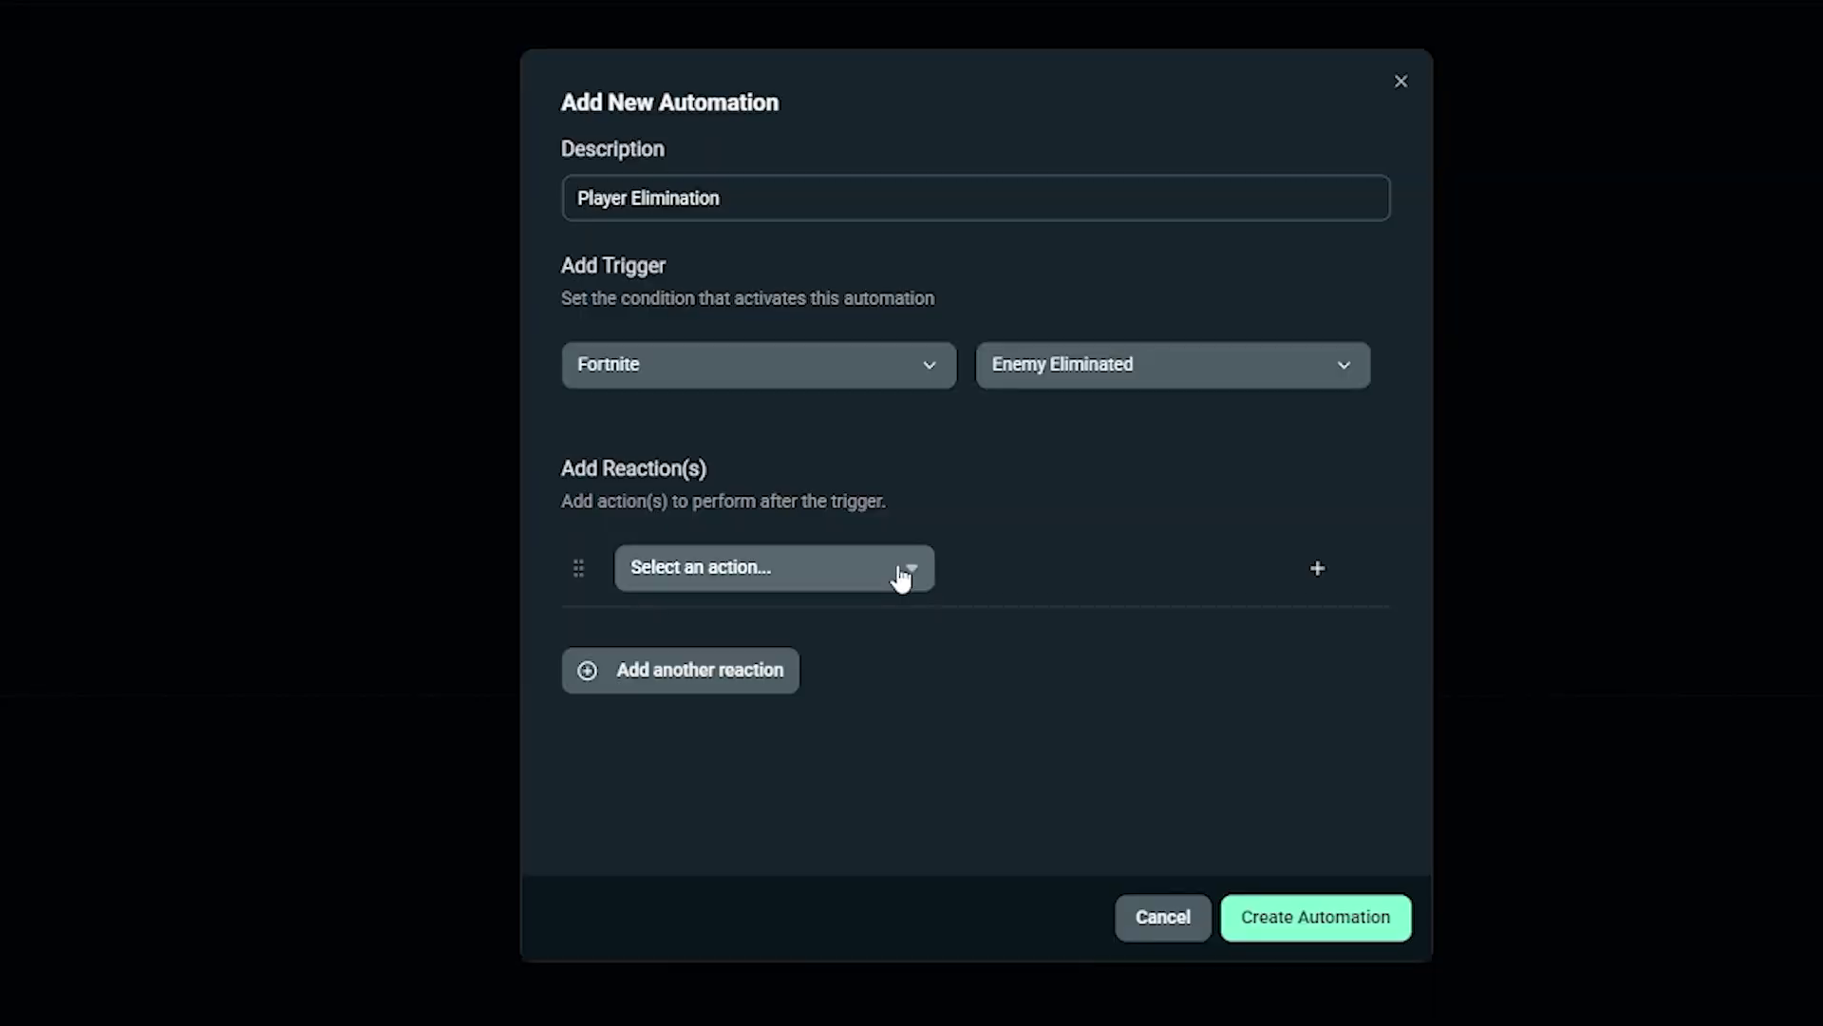
# - Set the automation's reaction to Show Source and browse the available sources
pyautogui.click(898, 570)
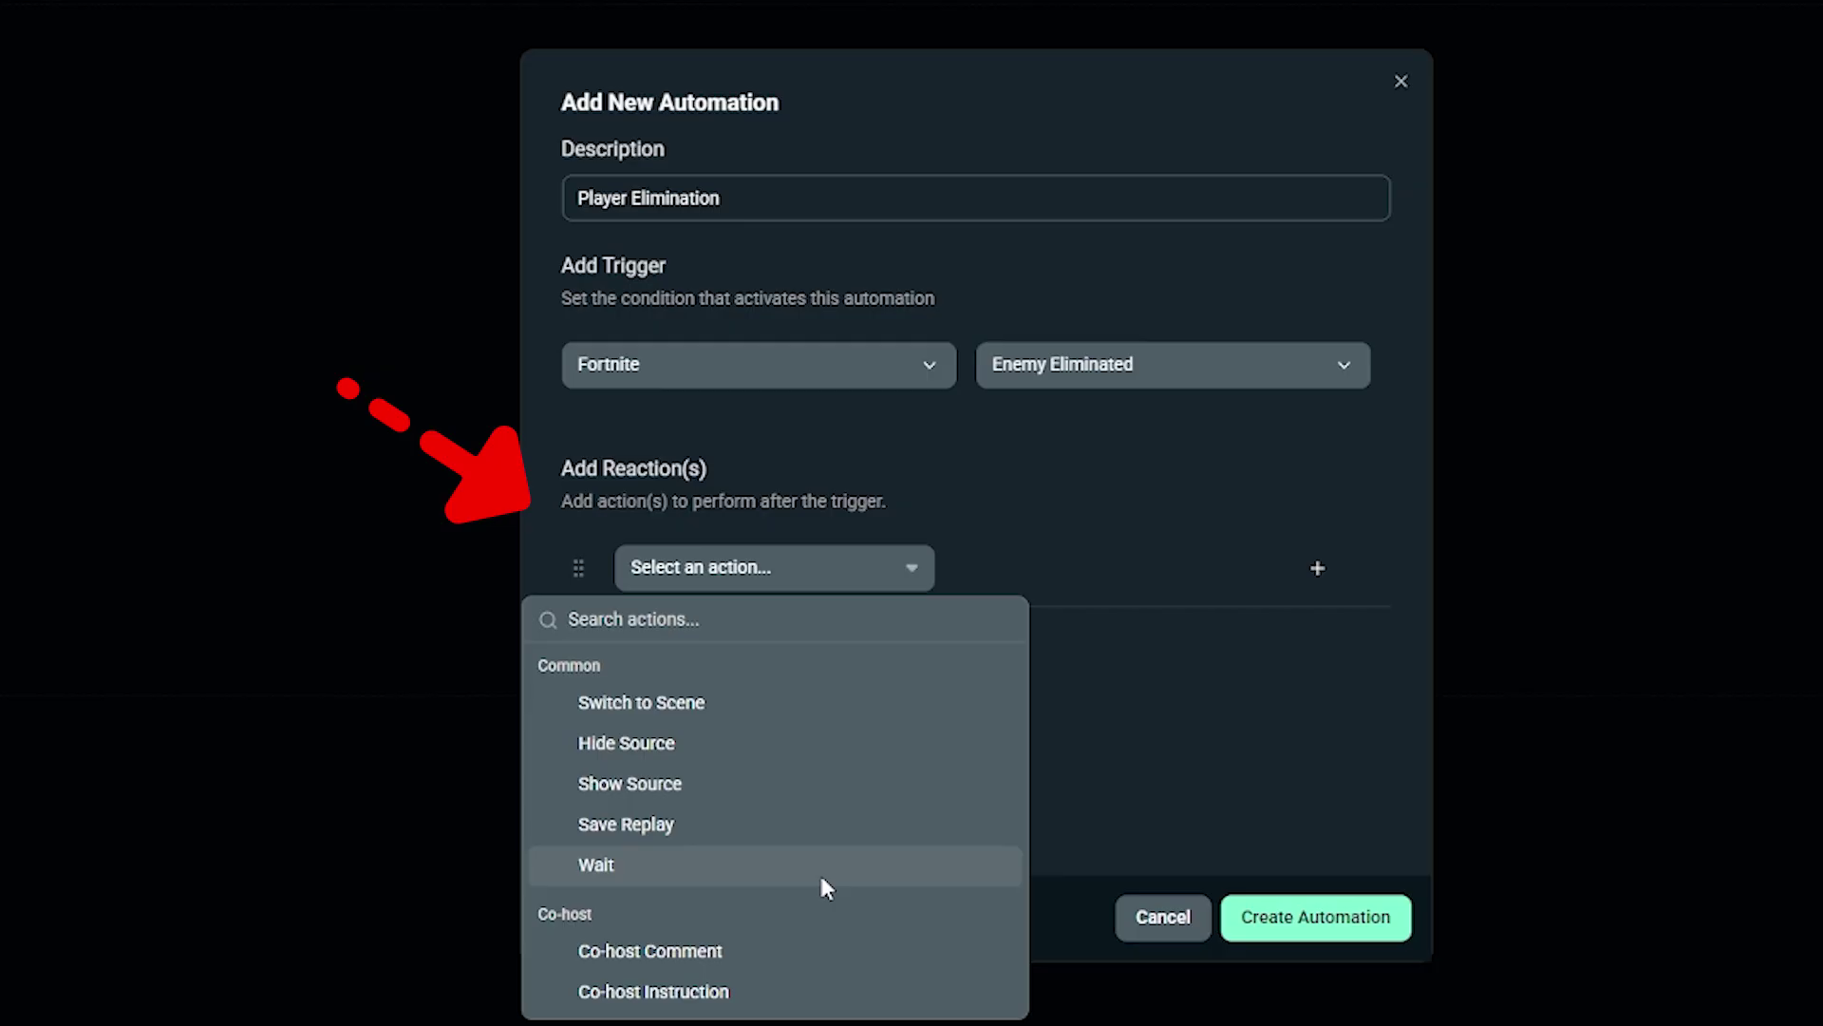
pyautogui.click(784, 795)
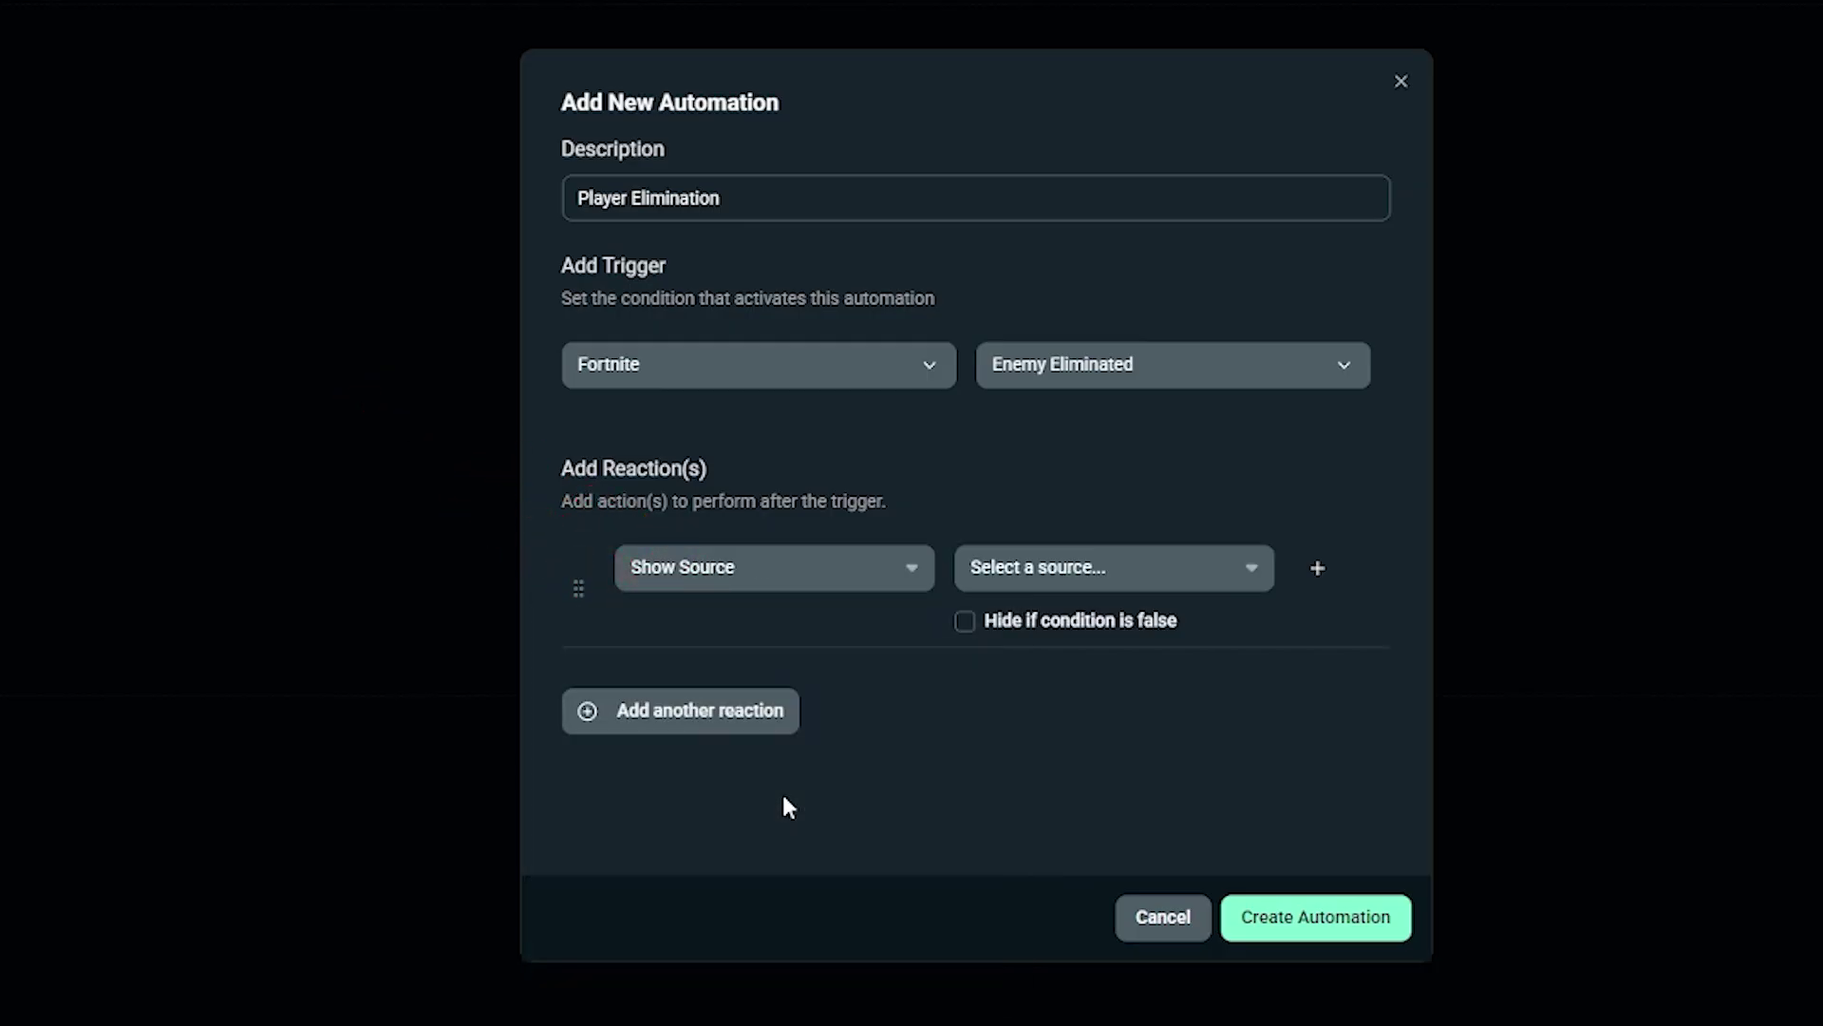
pyautogui.click(1209, 570)
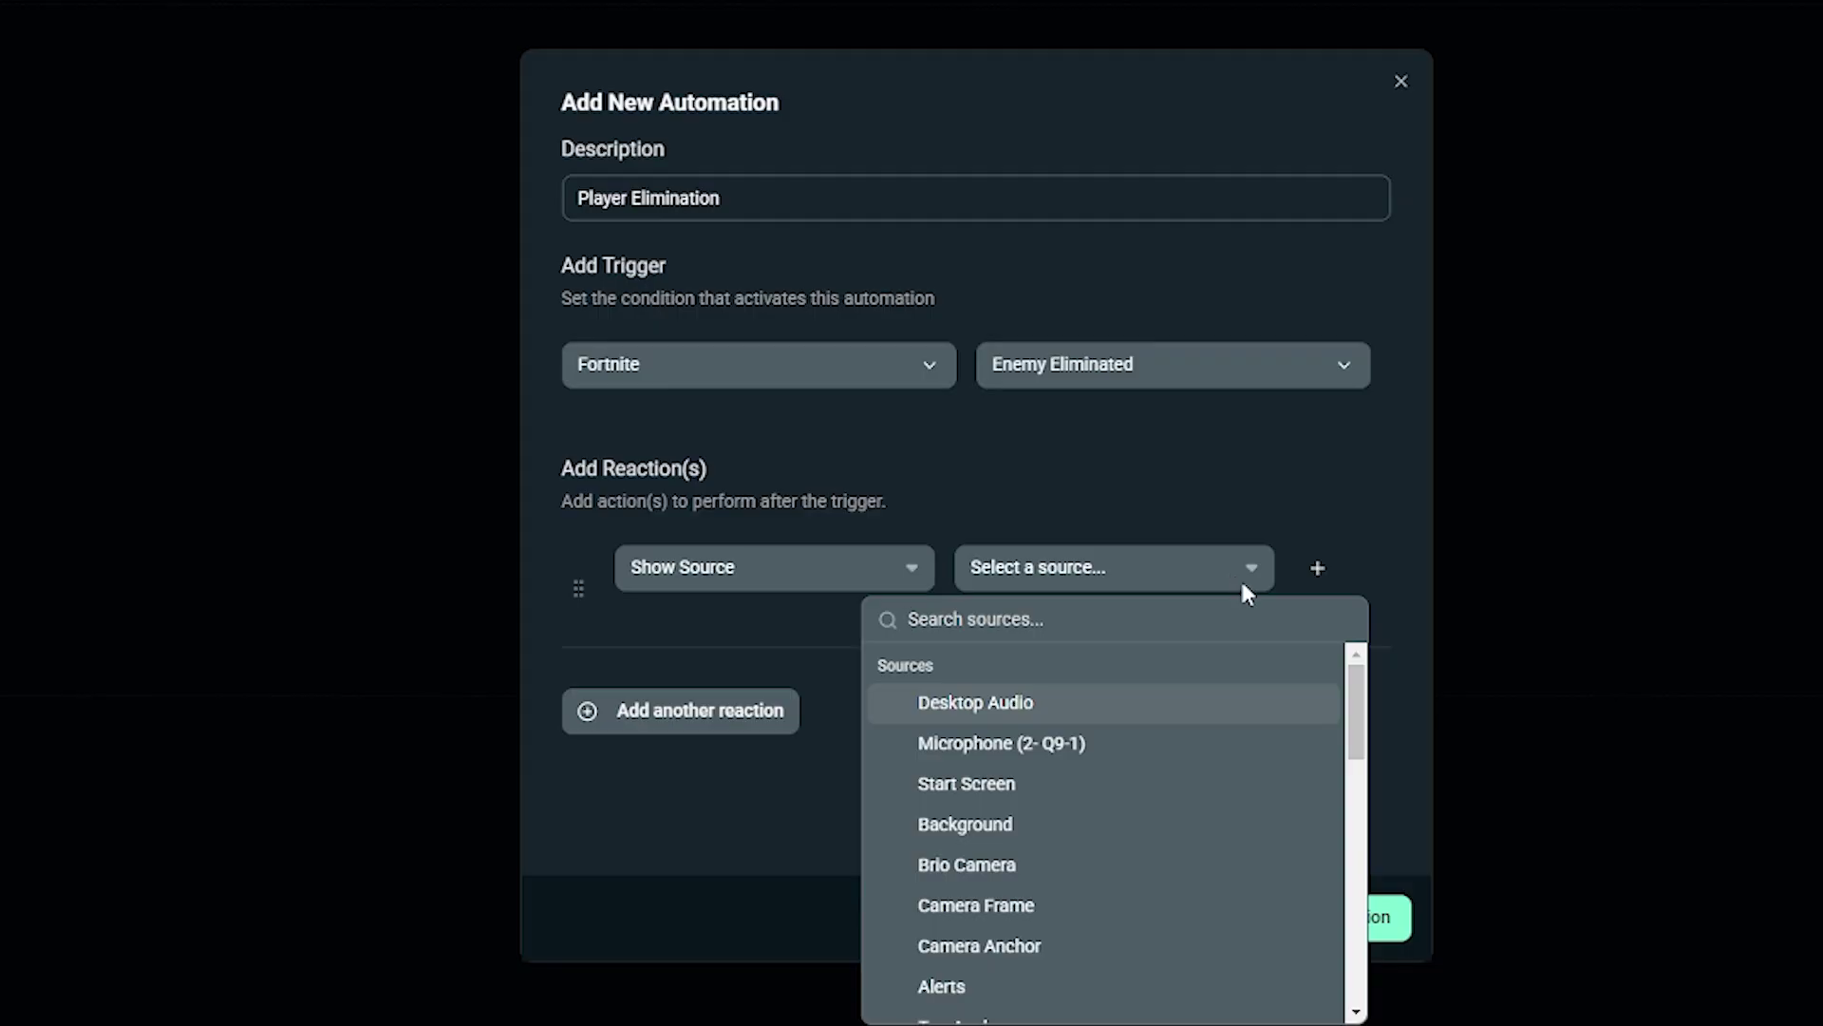
pyautogui.moveTo(1353, 708); pyautogui.dragTo(1352, 778)
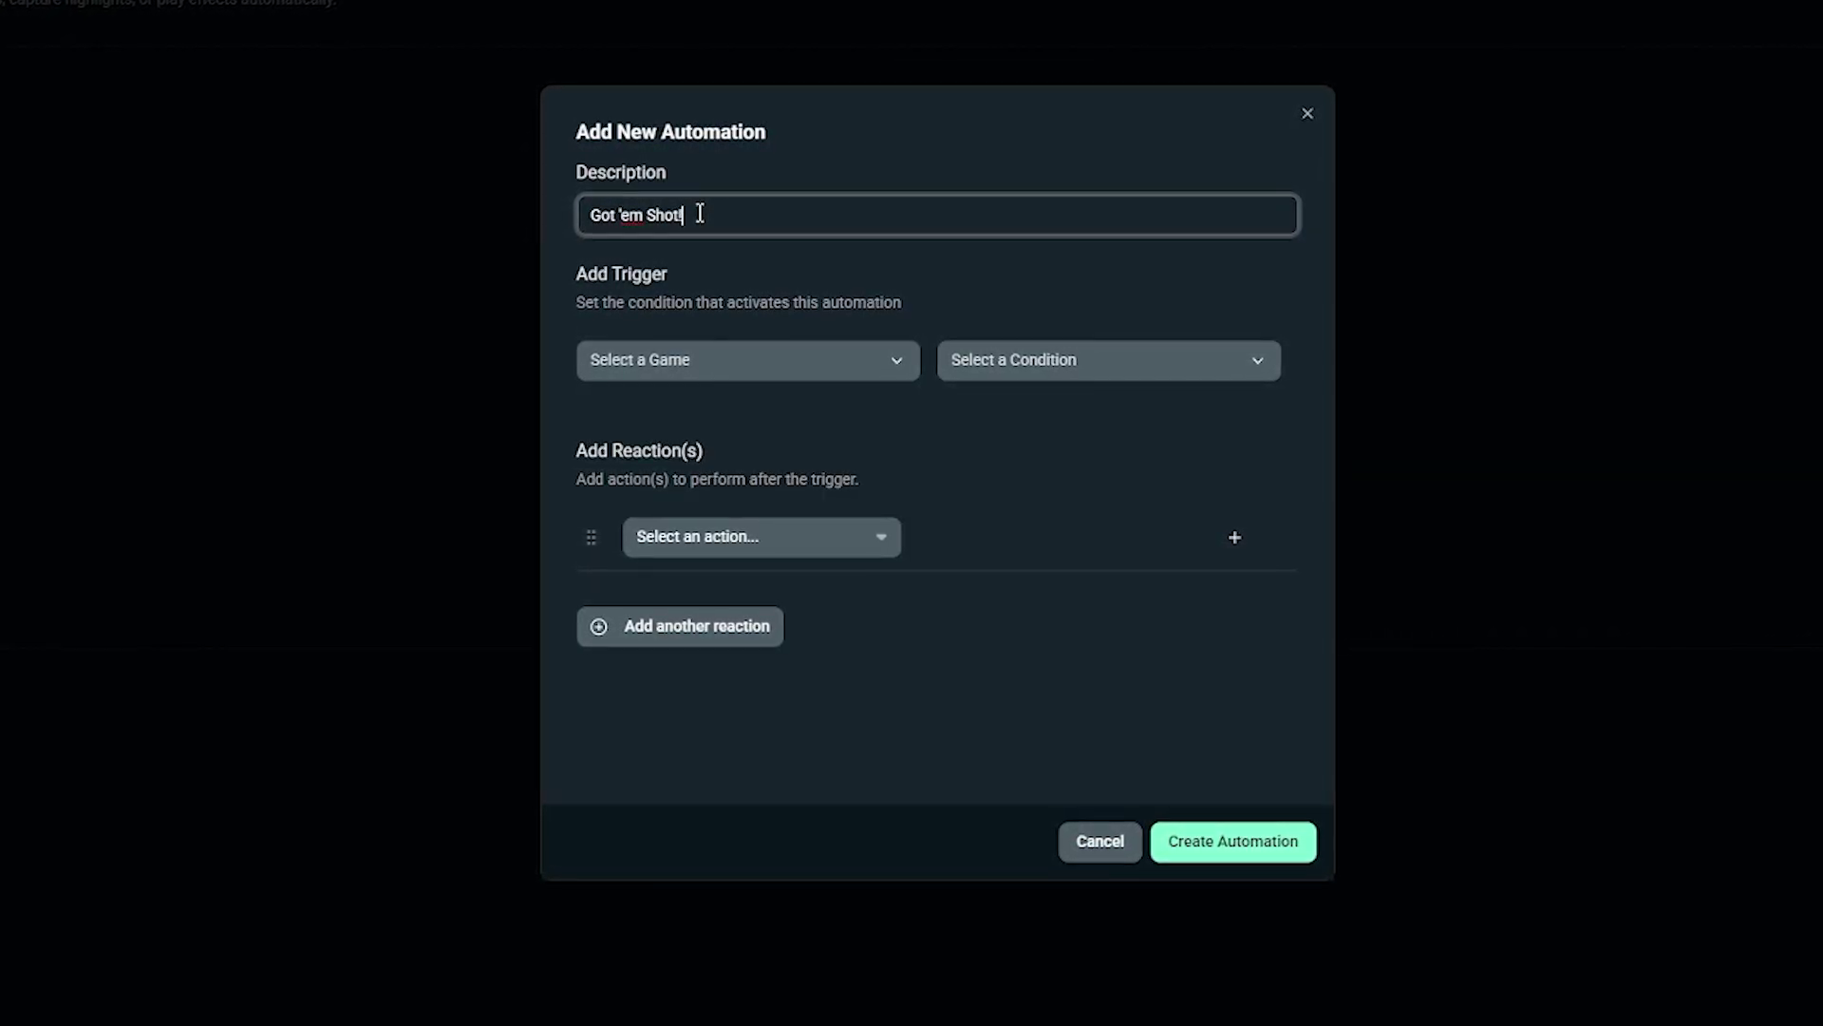
# - Set the trigger game of the "Got 'em Shot!" automation to Valorant and open its condition choices
pyautogui.click(798, 370)
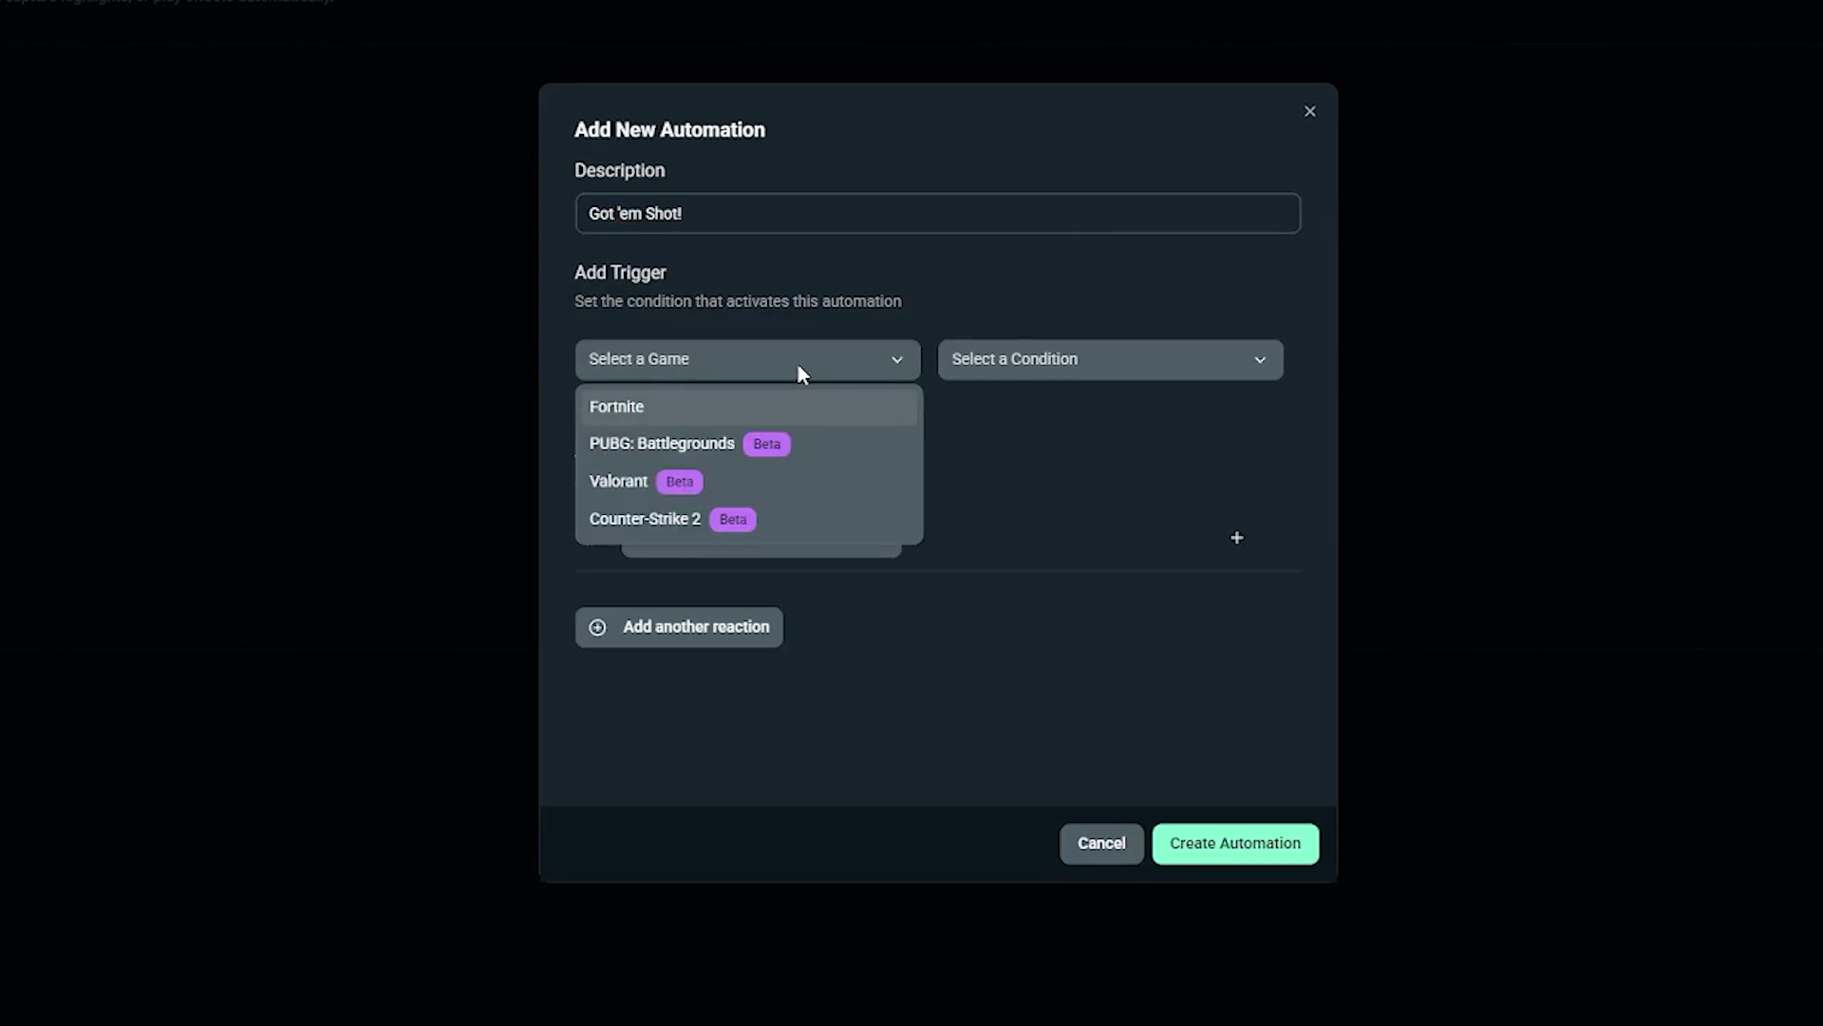
pyautogui.click(772, 481)
pyautogui.click(1104, 357)
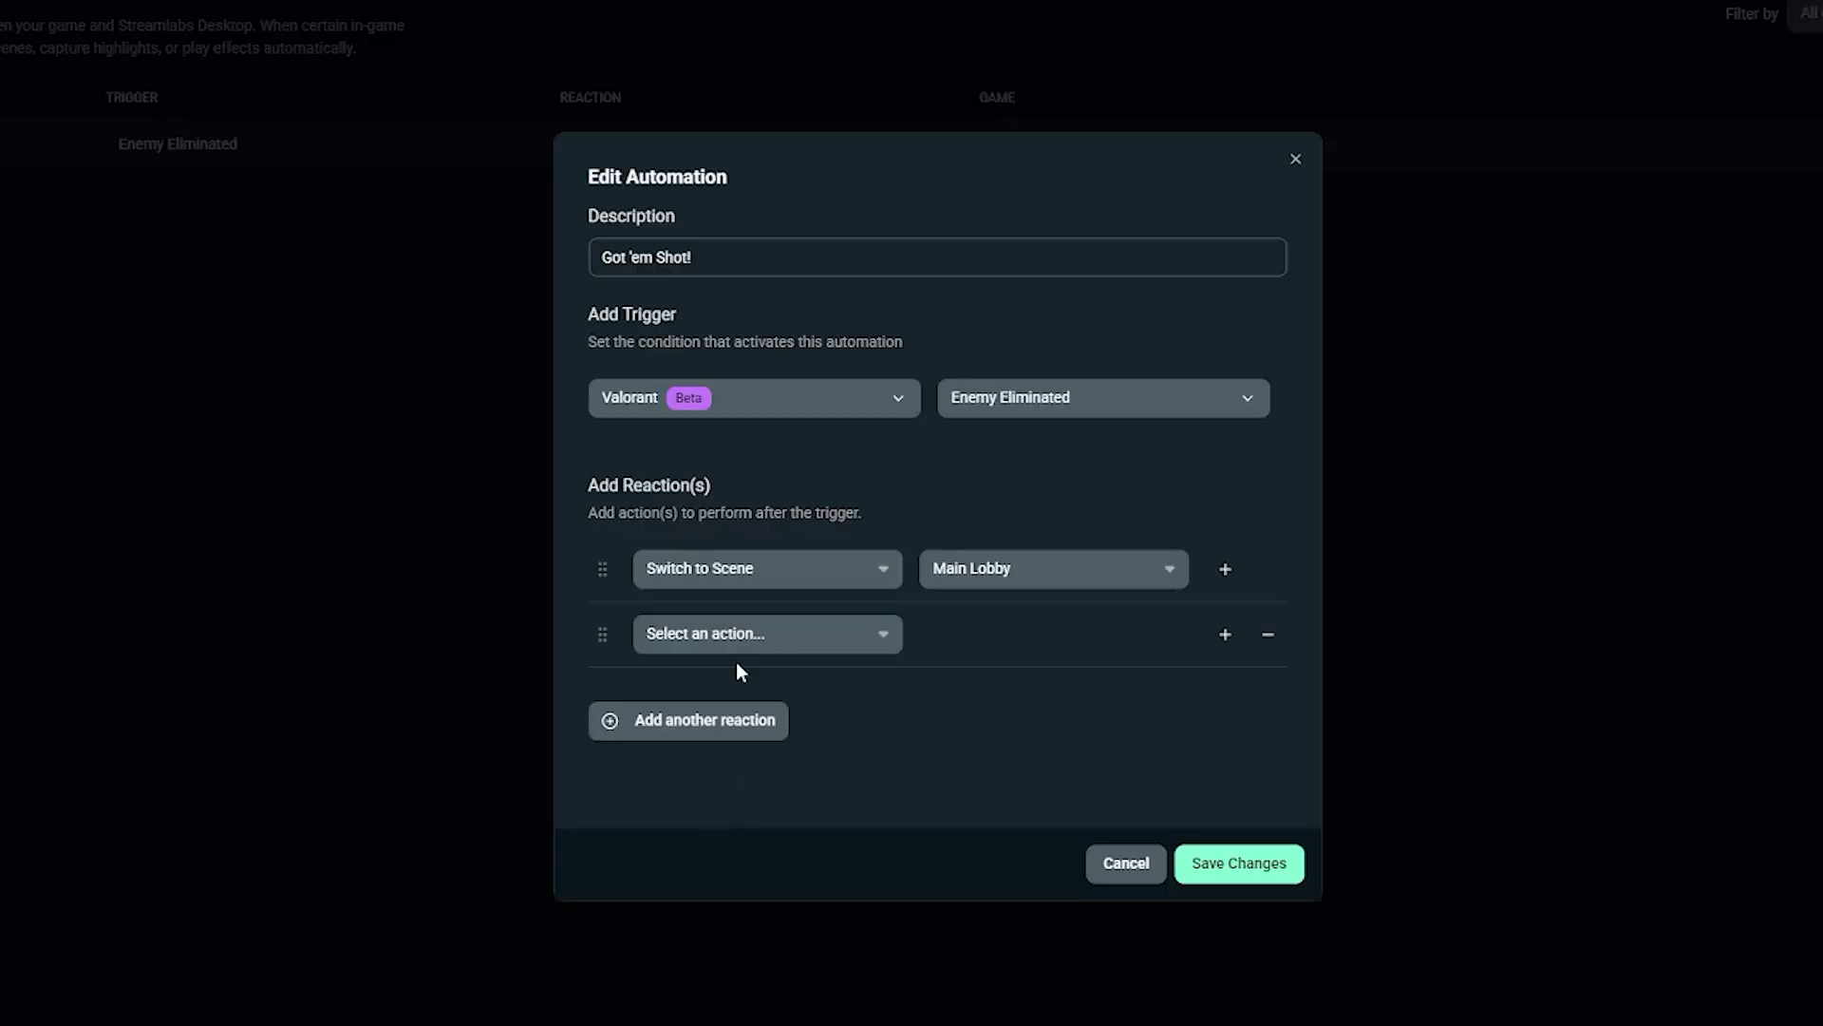
# - Set the second reaction of "Got 'em Shot!" to Wait and insert a Hide Source reaction after it
pyautogui.click(890, 636)
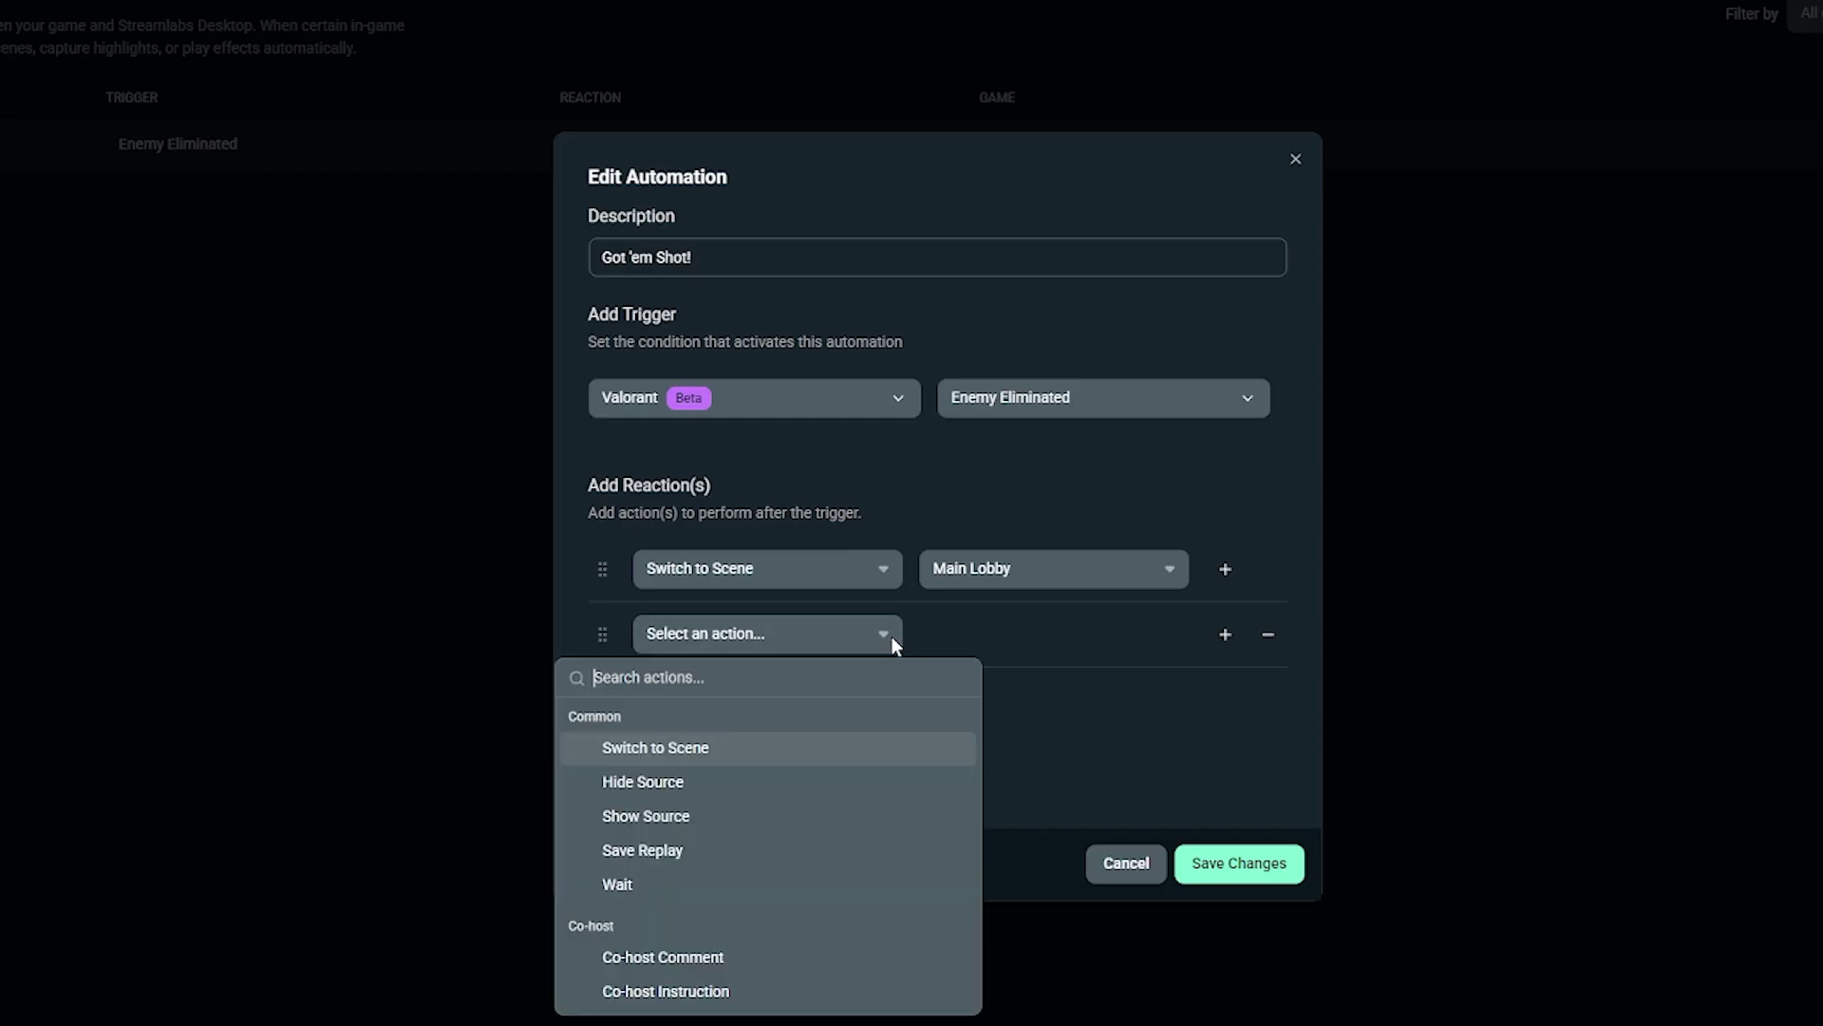
pyautogui.click(648, 893)
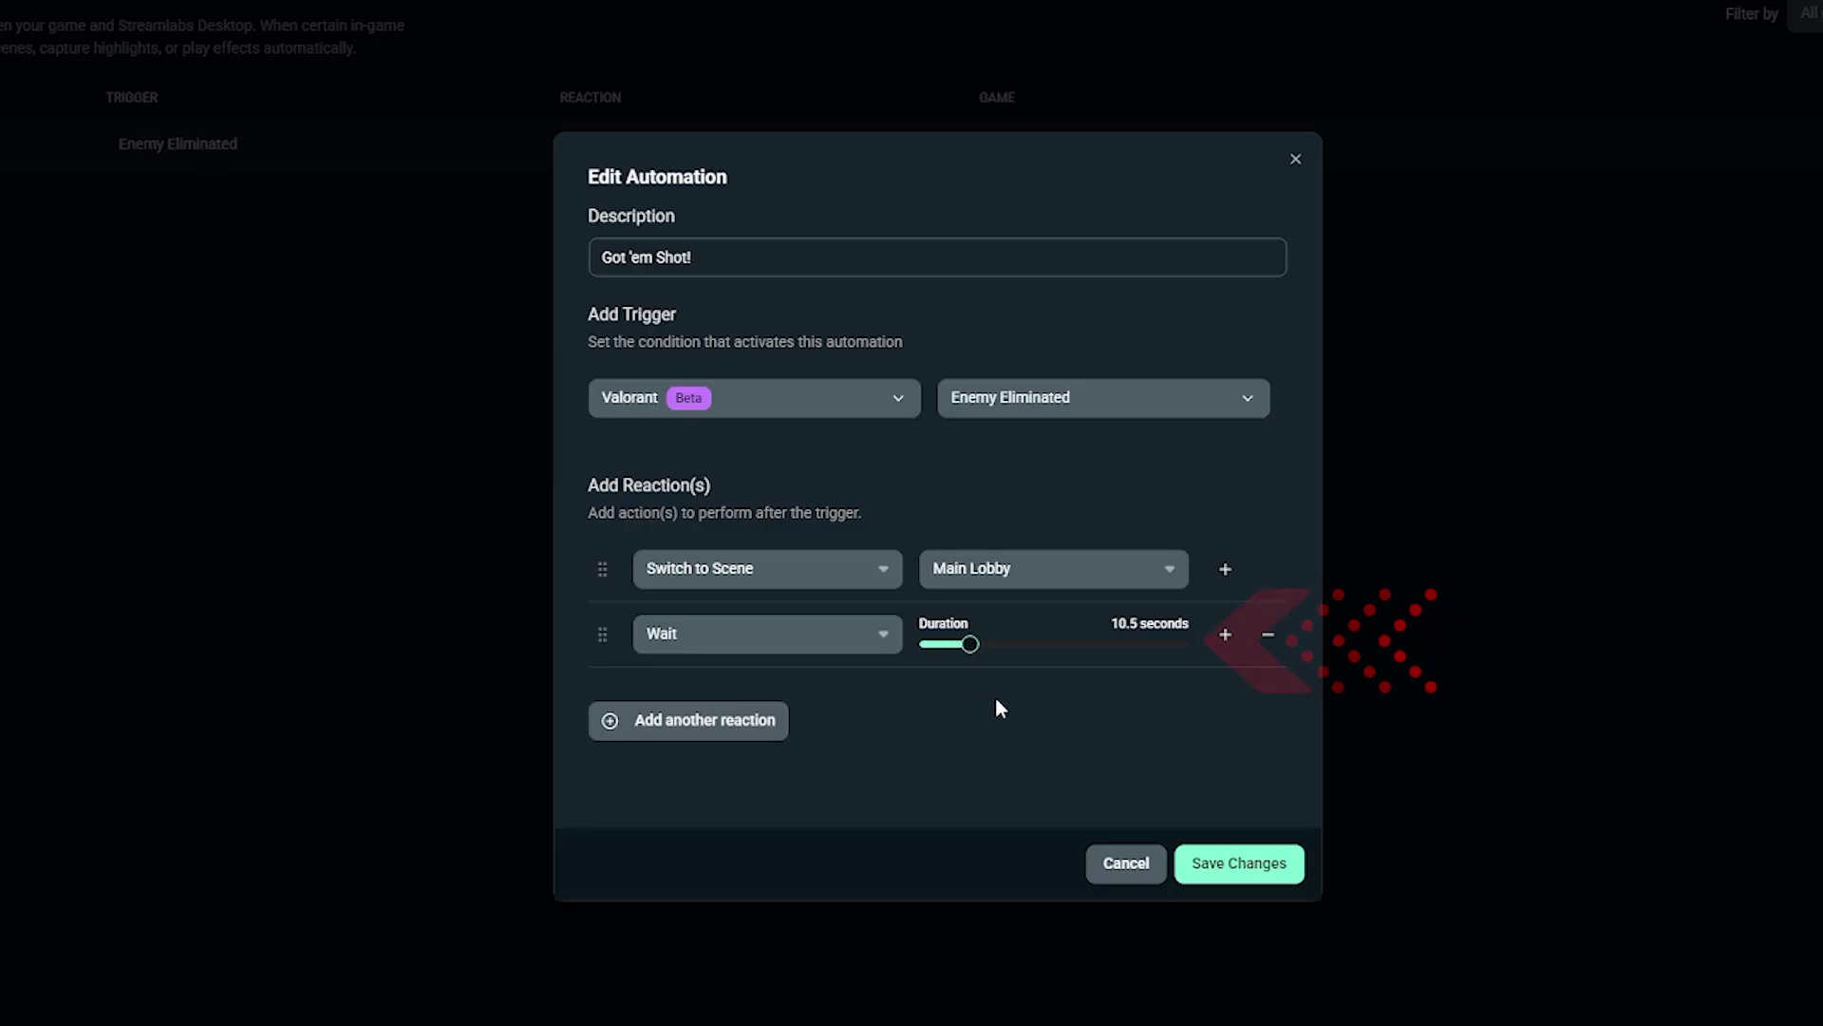
pyautogui.click(1226, 635)
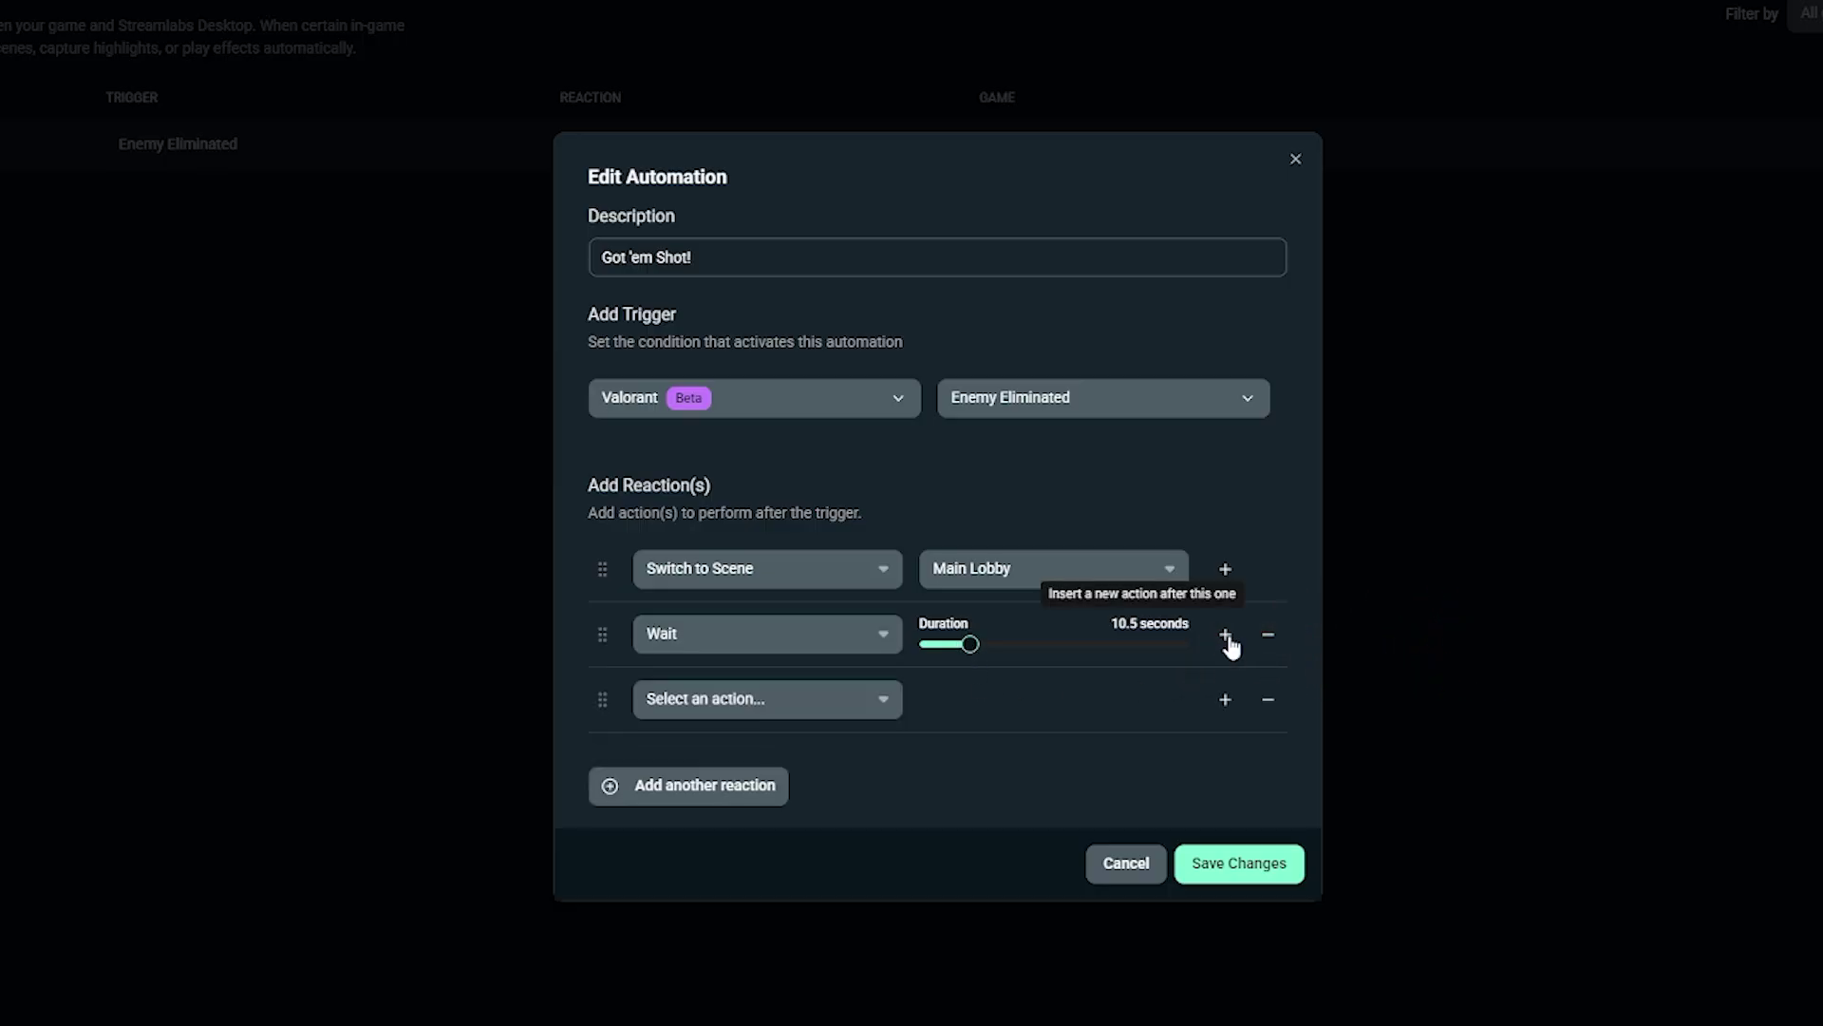
pyautogui.click(858, 701)
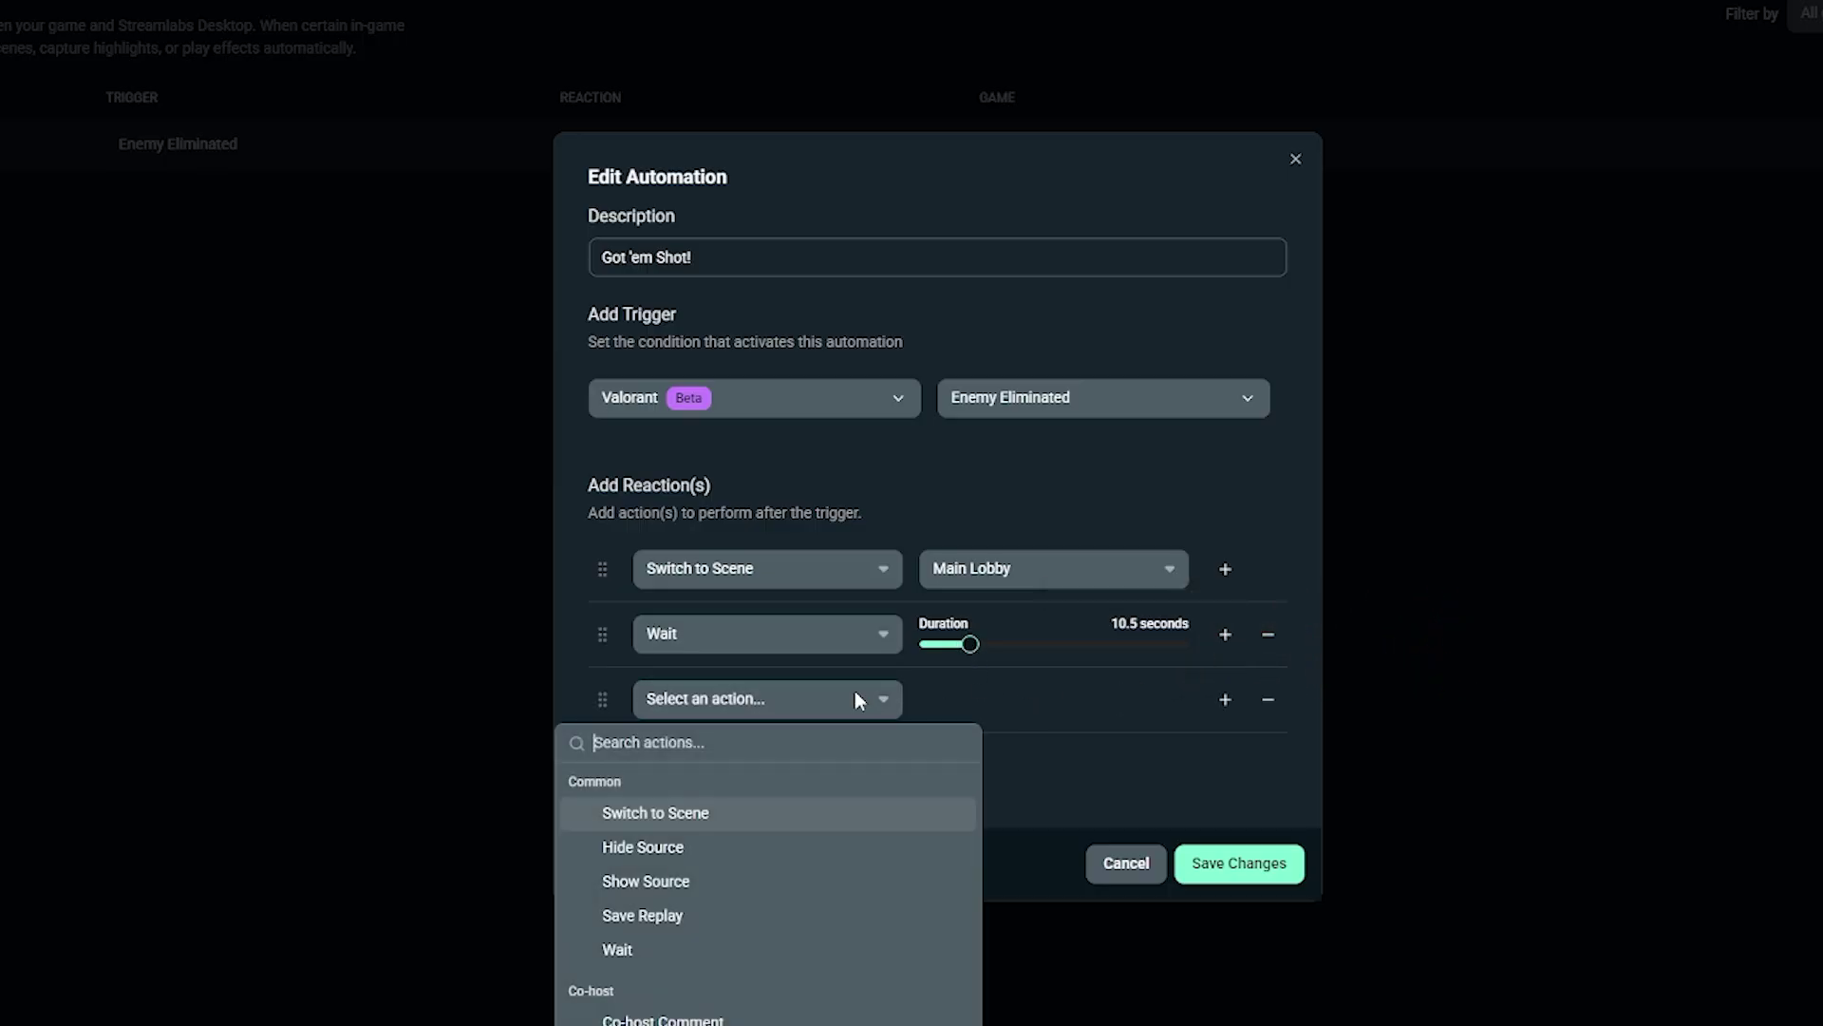
pyautogui.click(698, 851)
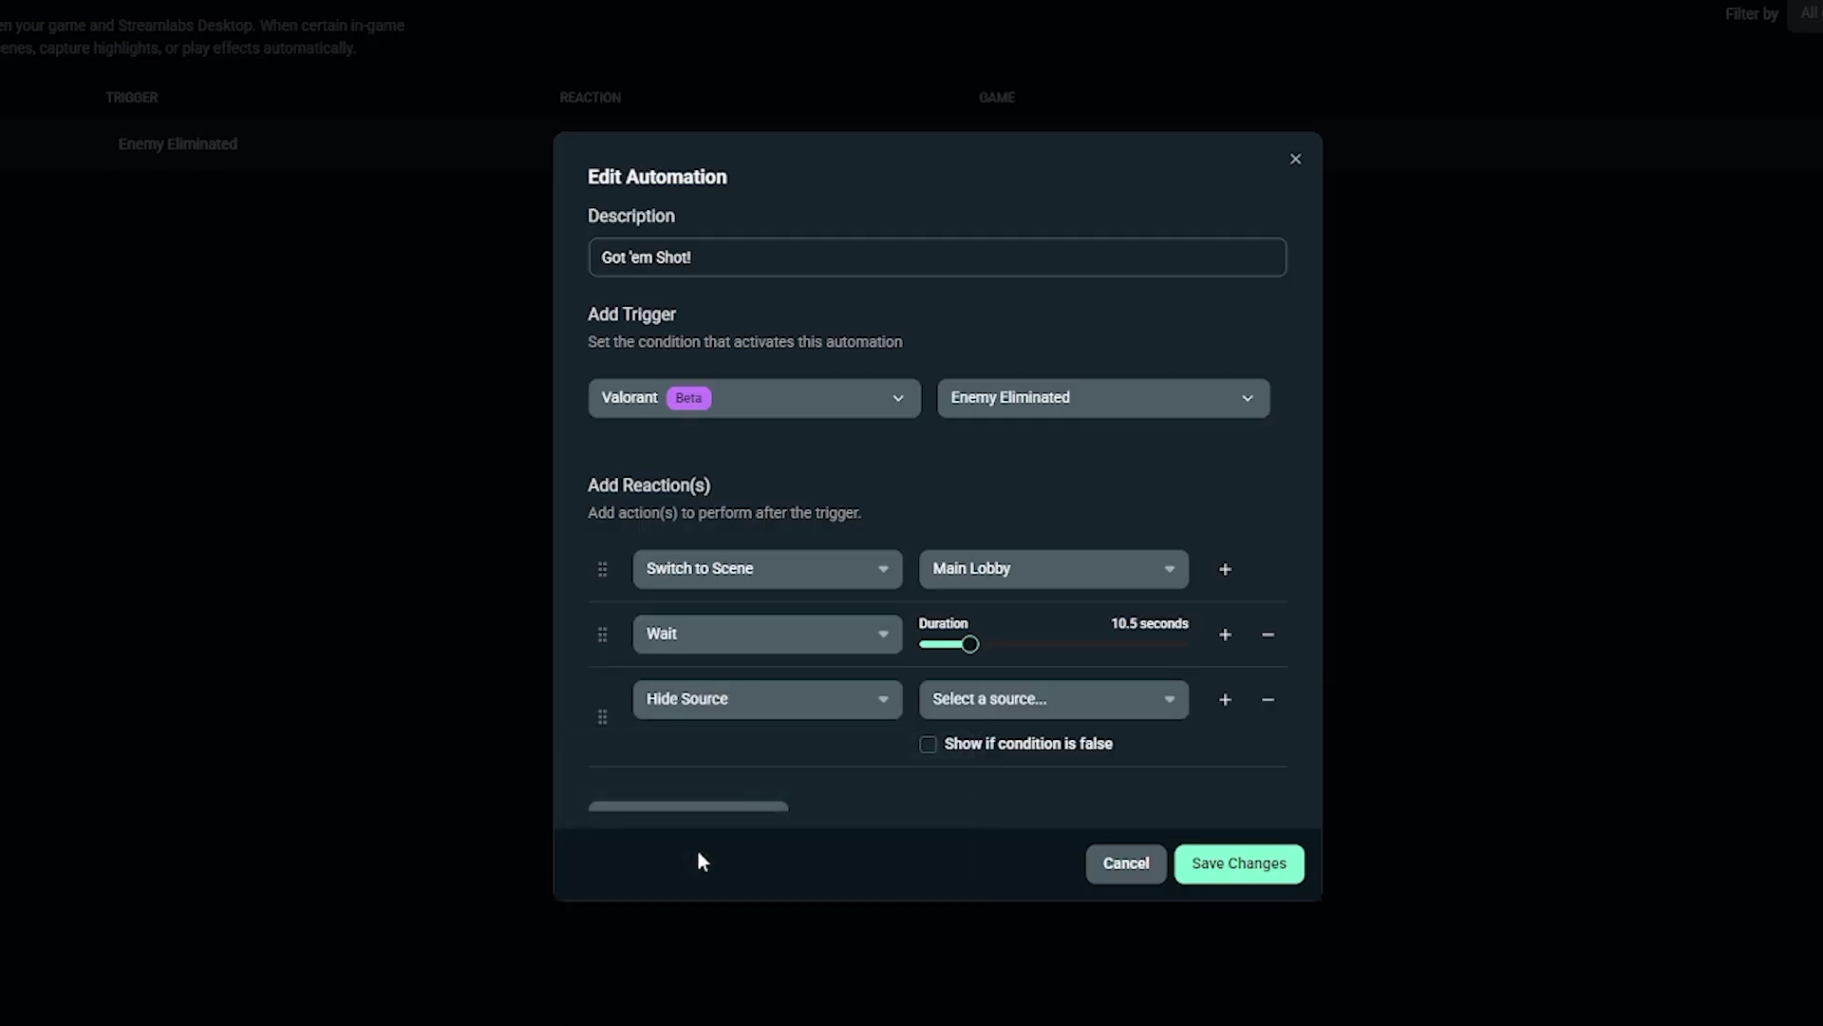
# - Browse the sources available for the Hide Source reaction
pyautogui.click(1155, 701)
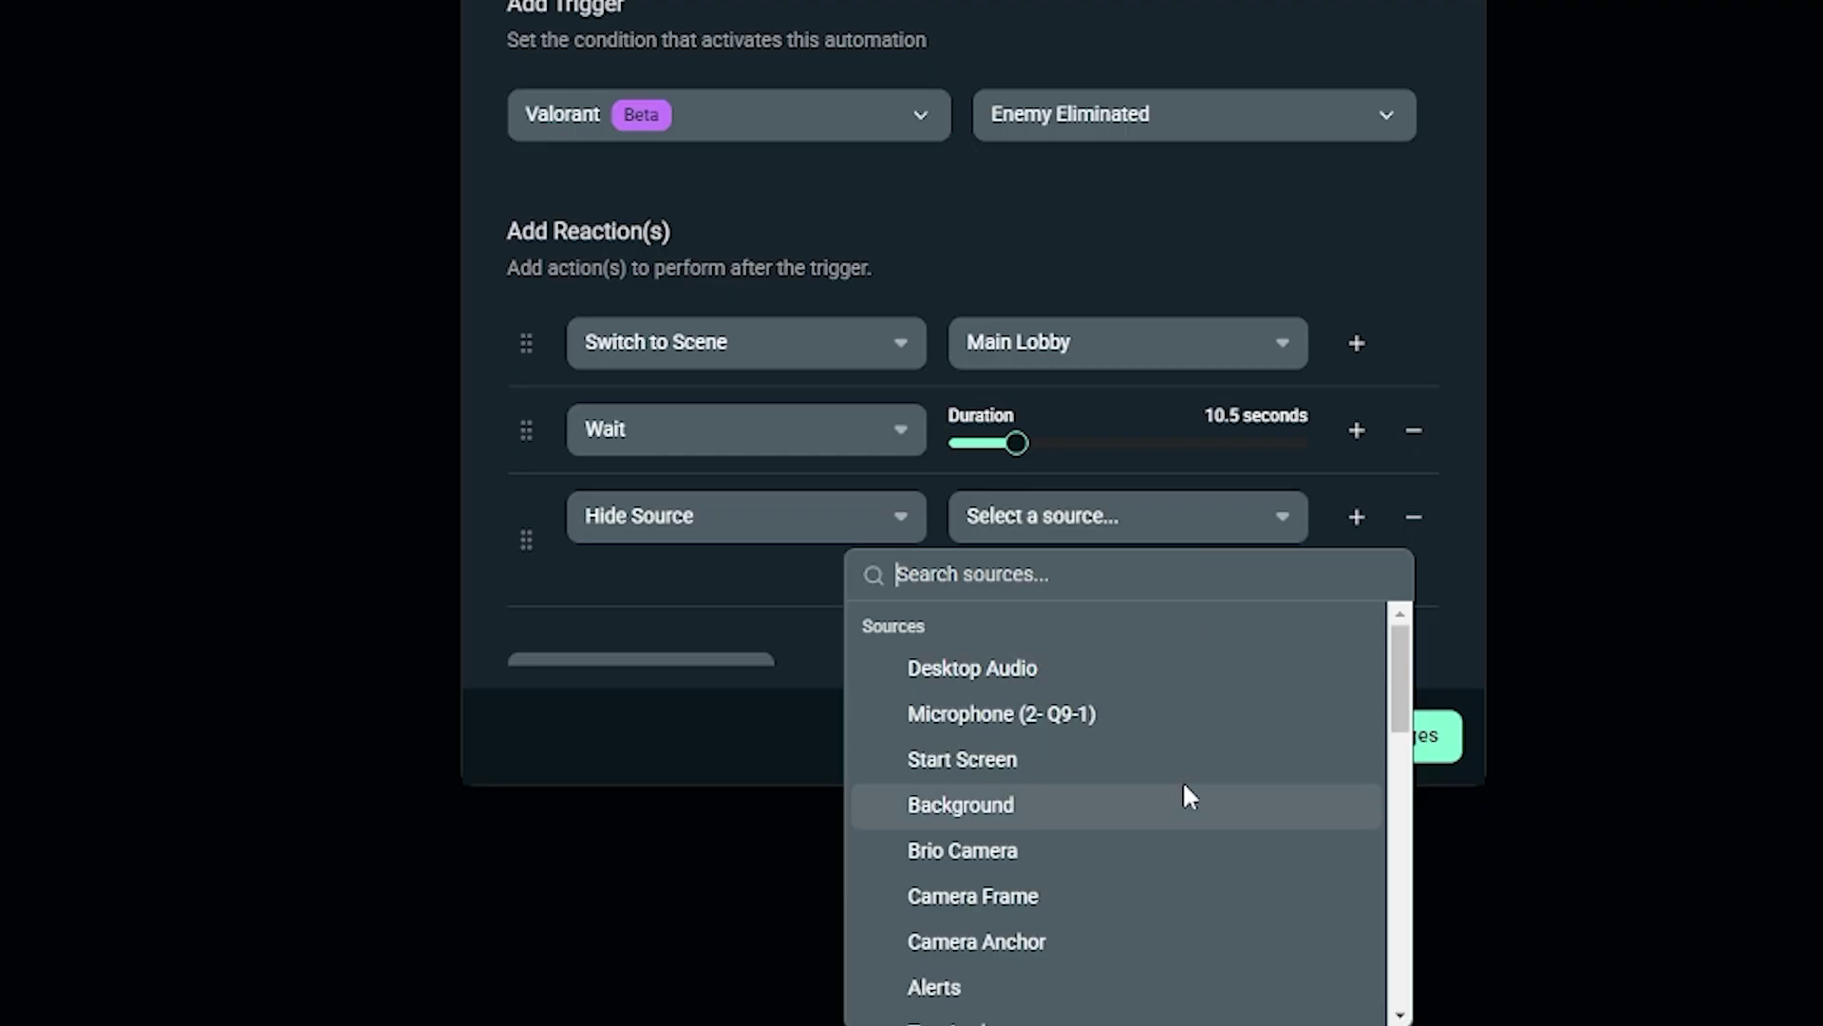
pyautogui.scroll(-3, 1184, 794)
pyautogui.scroll(3, 1398, 693)
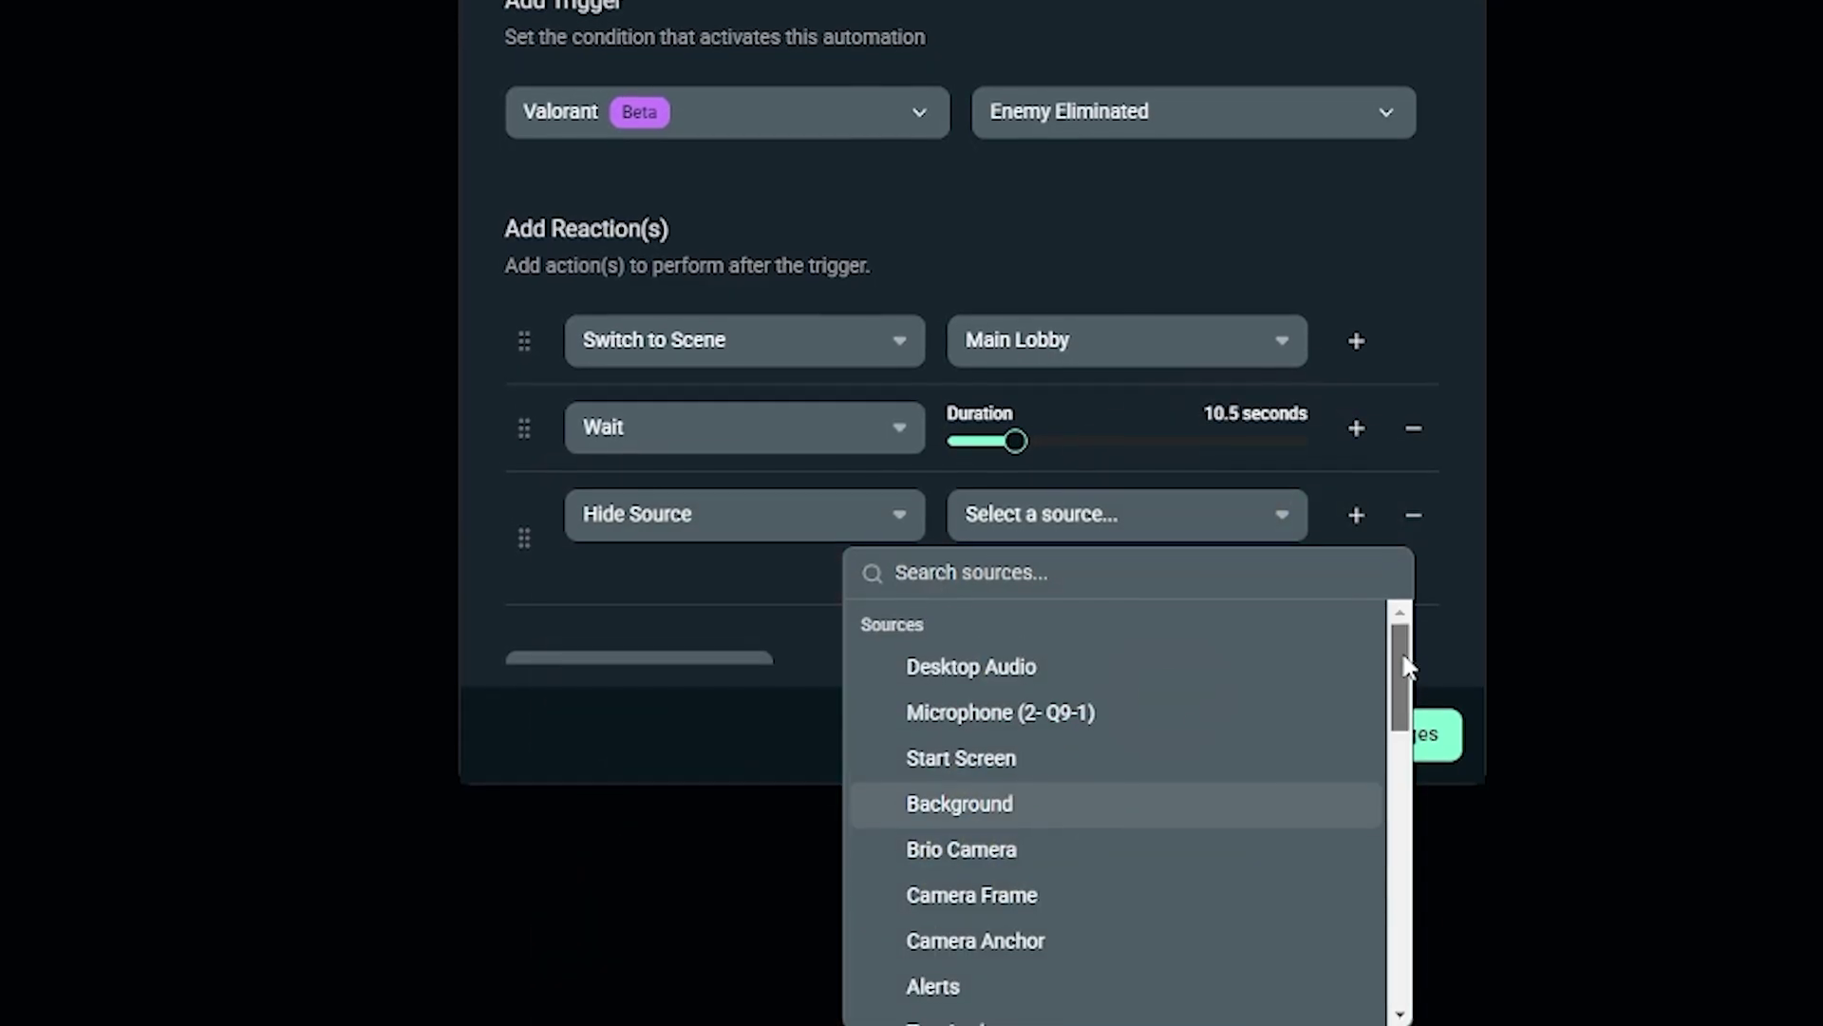
pyautogui.moveTo(1404, 656); pyautogui.dragTo(1405, 788)
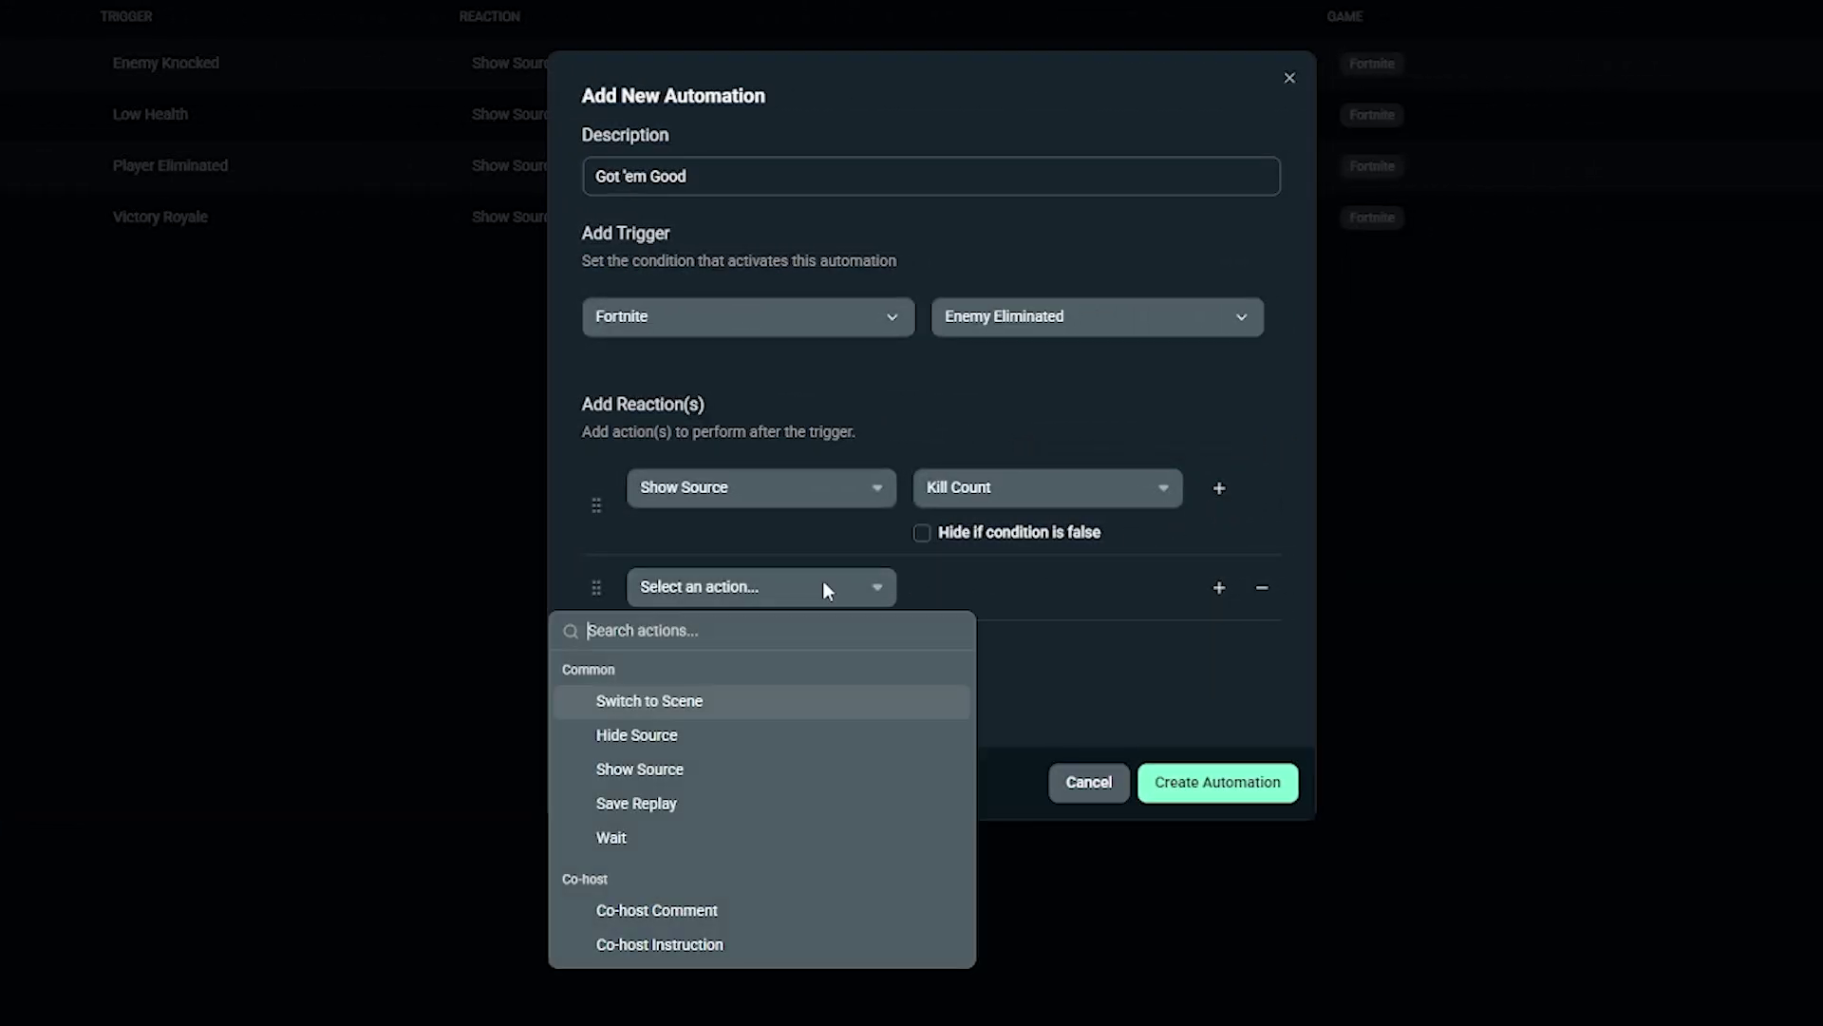
# - Set the second reaction of "Got 'em Good" to Co-host Comment, and change it to Co-host Instruction
pyautogui.click(789, 919)
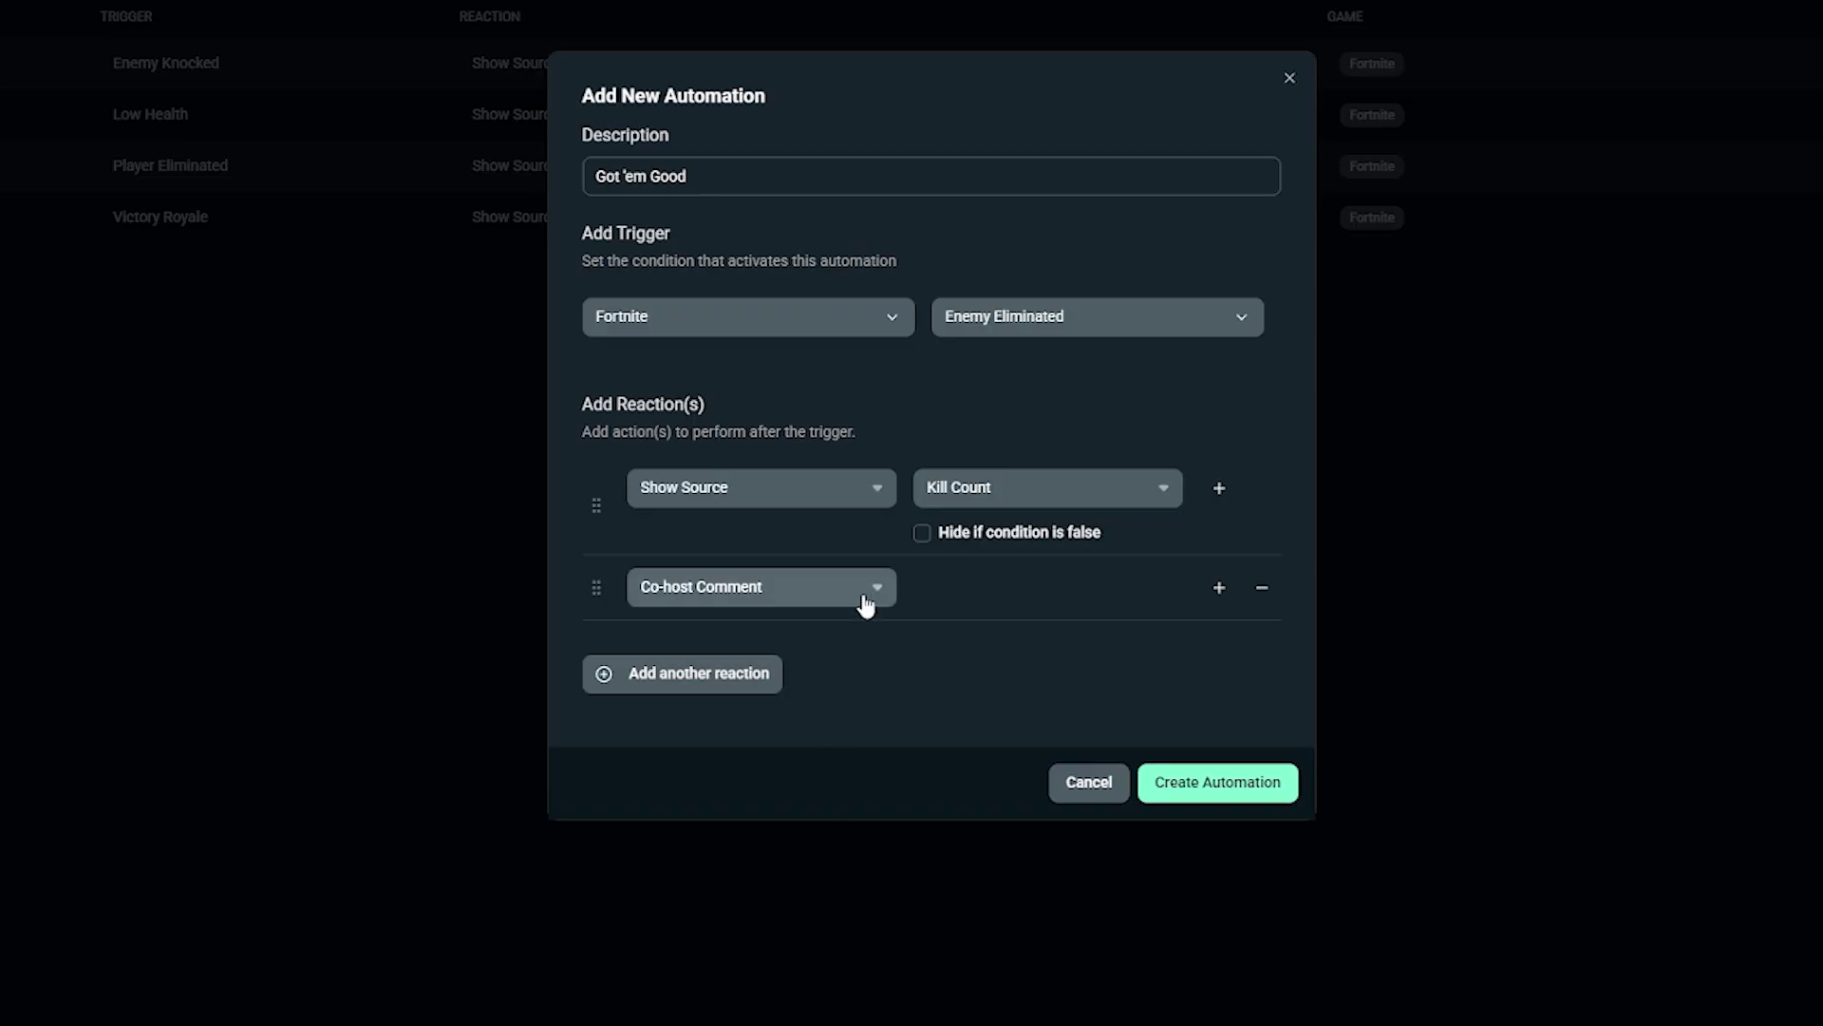
pyautogui.click(860, 593)
pyautogui.click(771, 946)
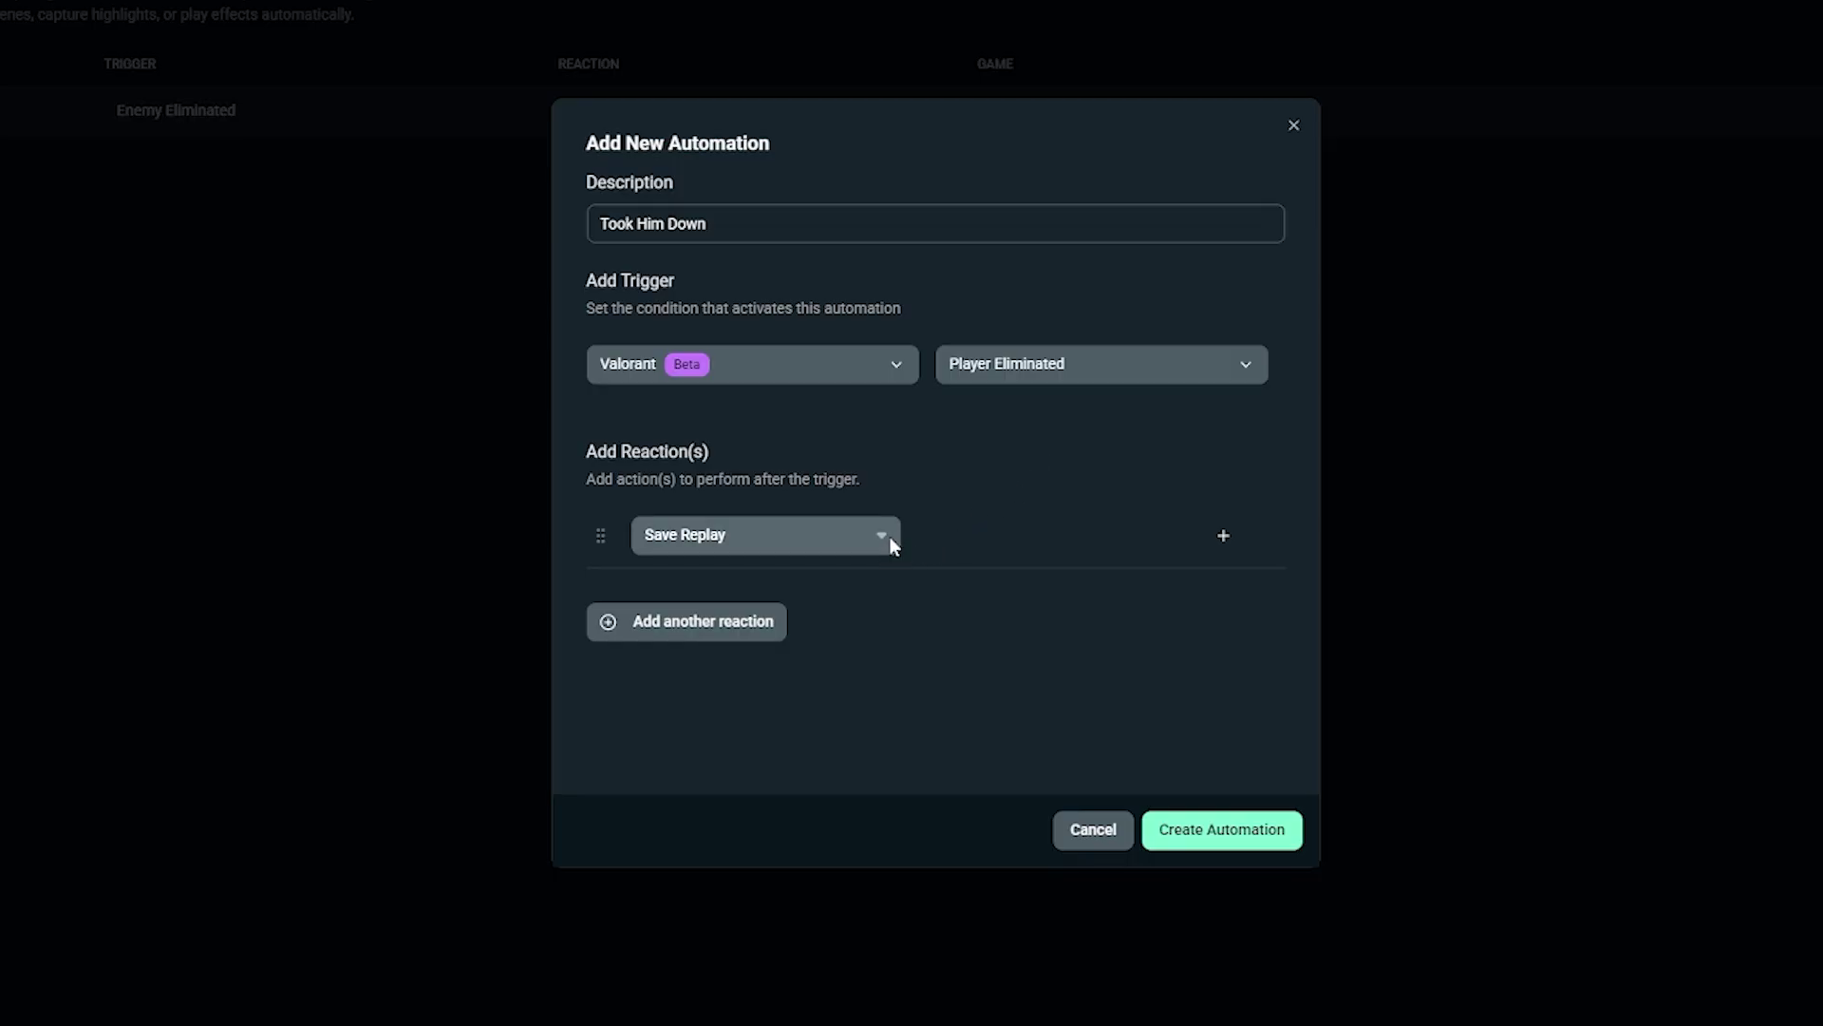
# - Try Switch to Scene as the reaction of "Took Him Down", and set it back to Save Replay
pyautogui.click(891, 538)
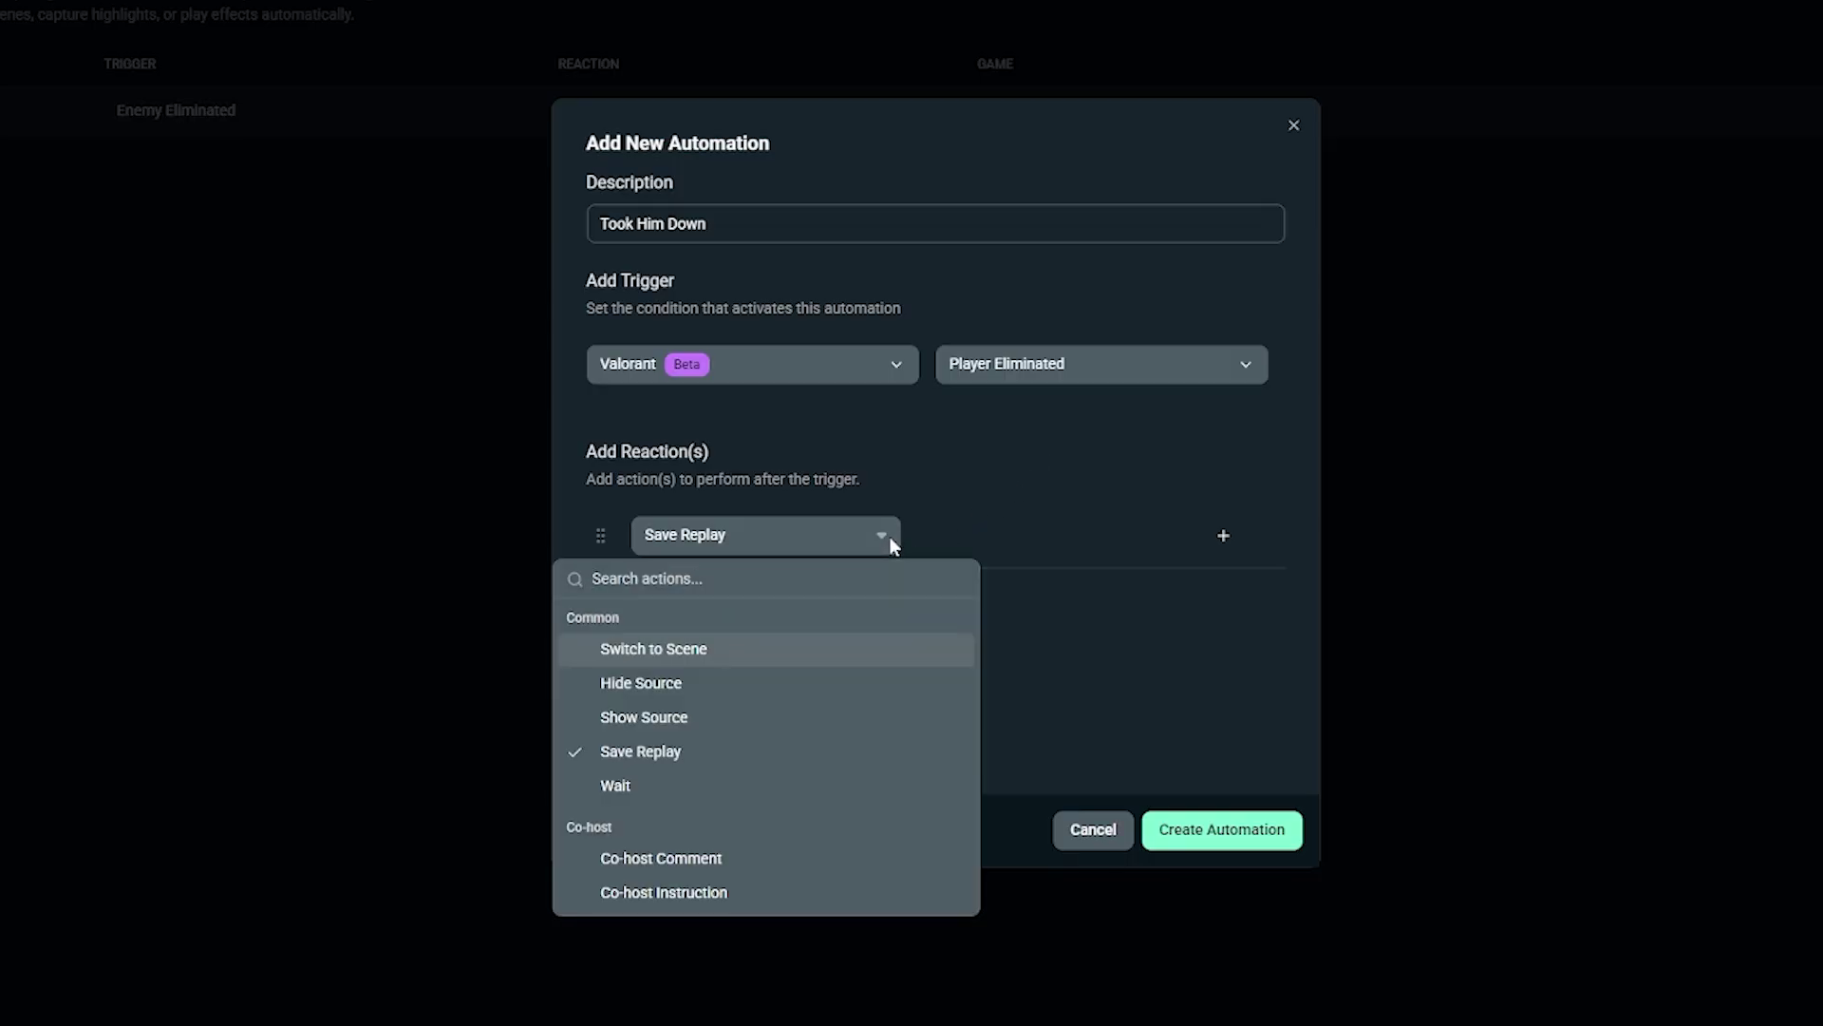
pyautogui.click(722, 654)
pyautogui.click(876, 535)
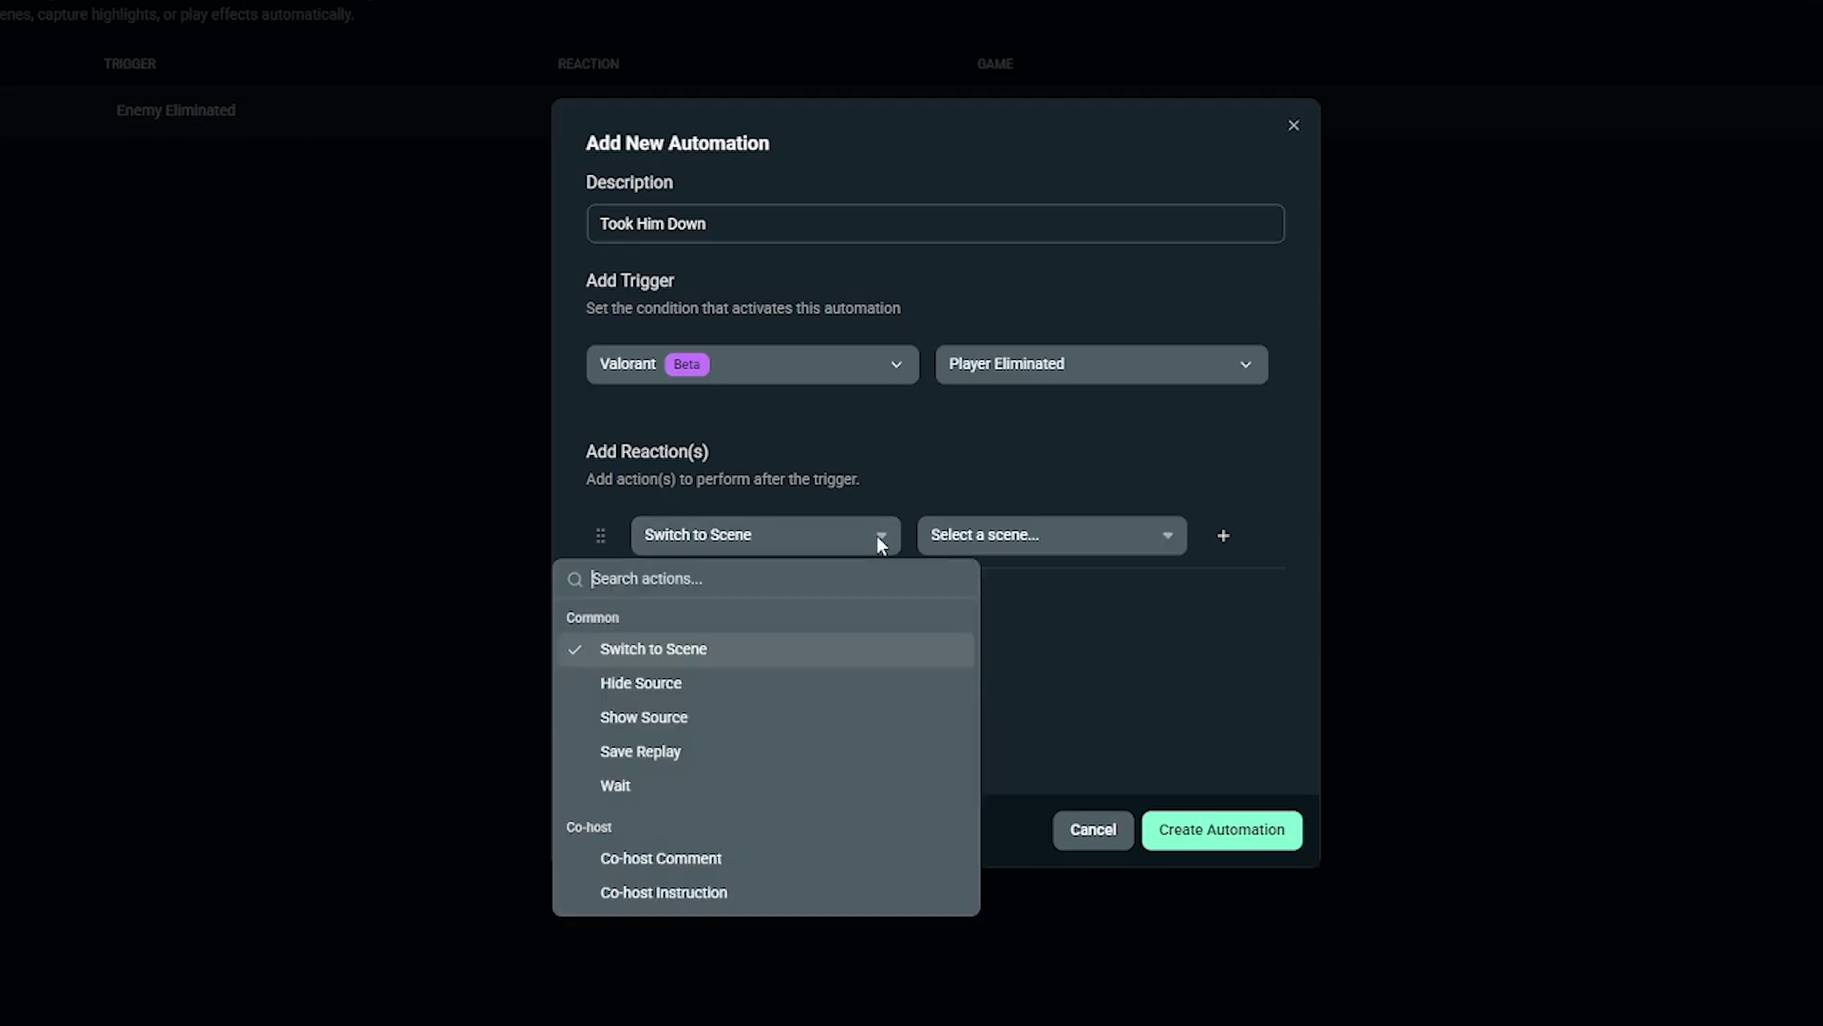
pyautogui.click(681, 755)
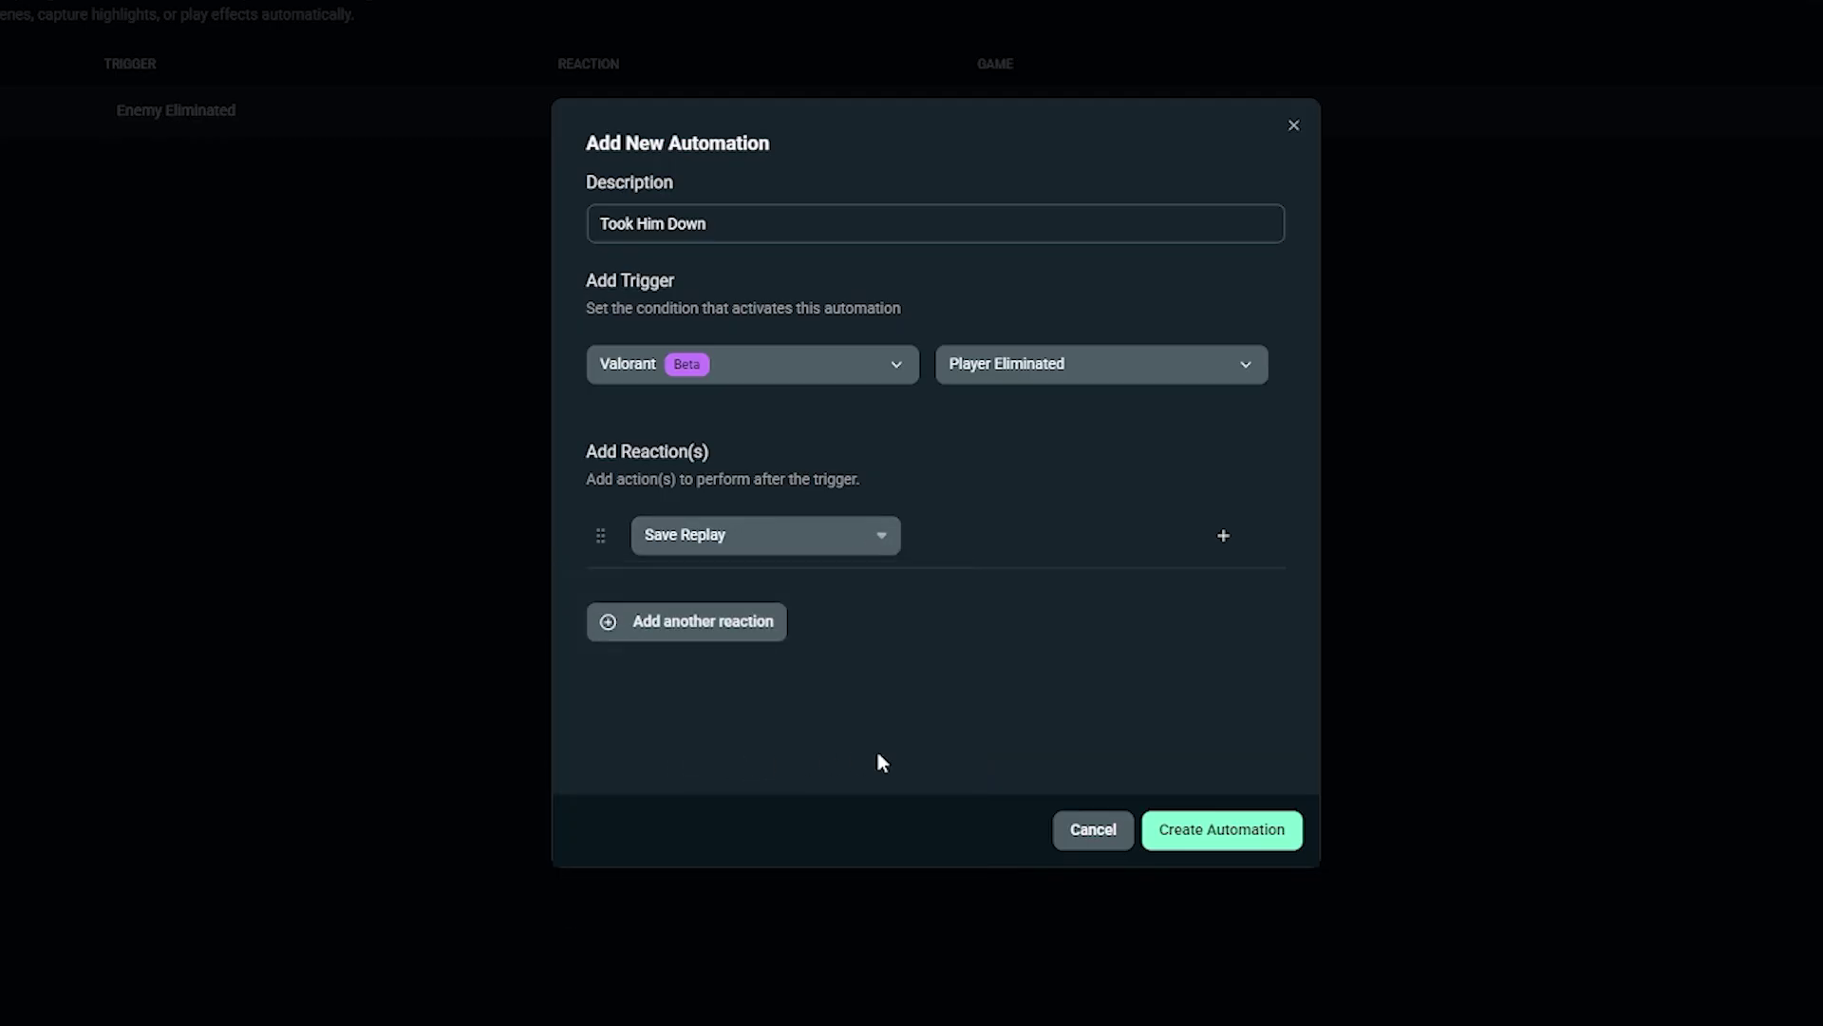
# - Create the "Took Him Down" automation with its Valorant Player Eliminated trigger and Save Replay reaction
pyautogui.click(1273, 848)
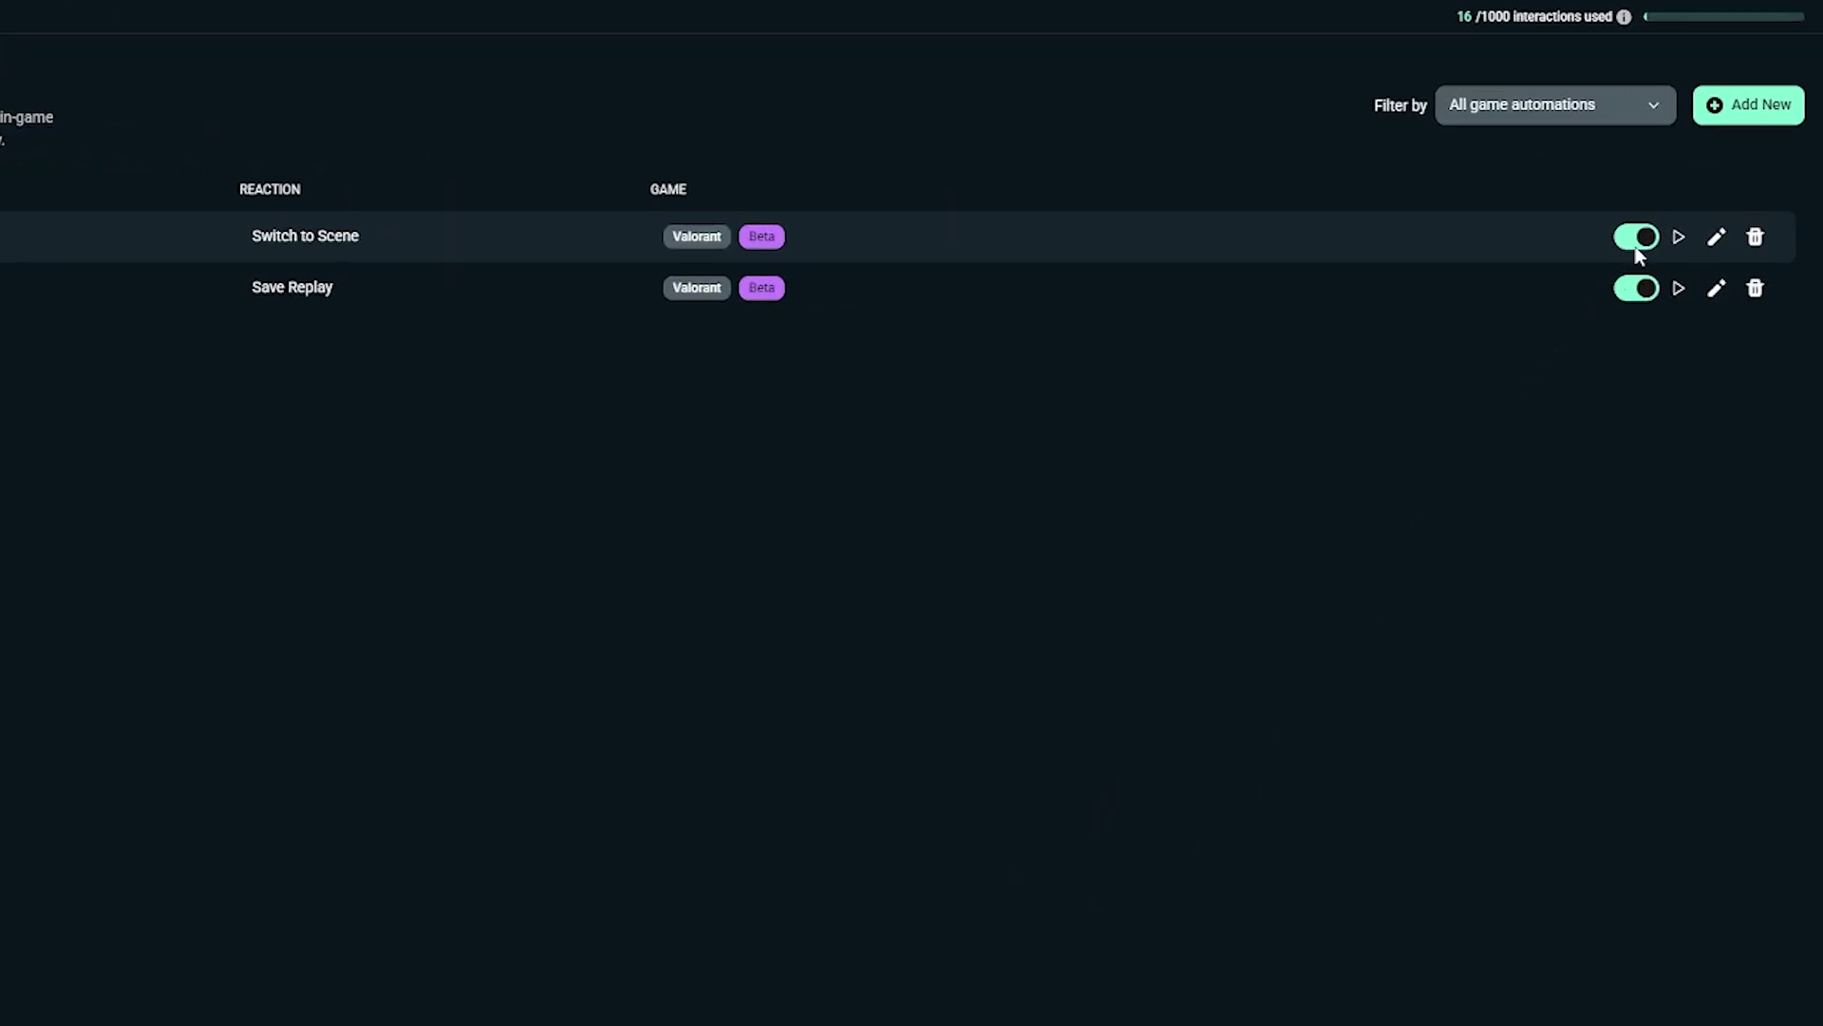
# - Open the "Got 'em Shot!" automation's edit form and its deletion confirmation, cancelling each one
pyautogui.click(1723, 241)
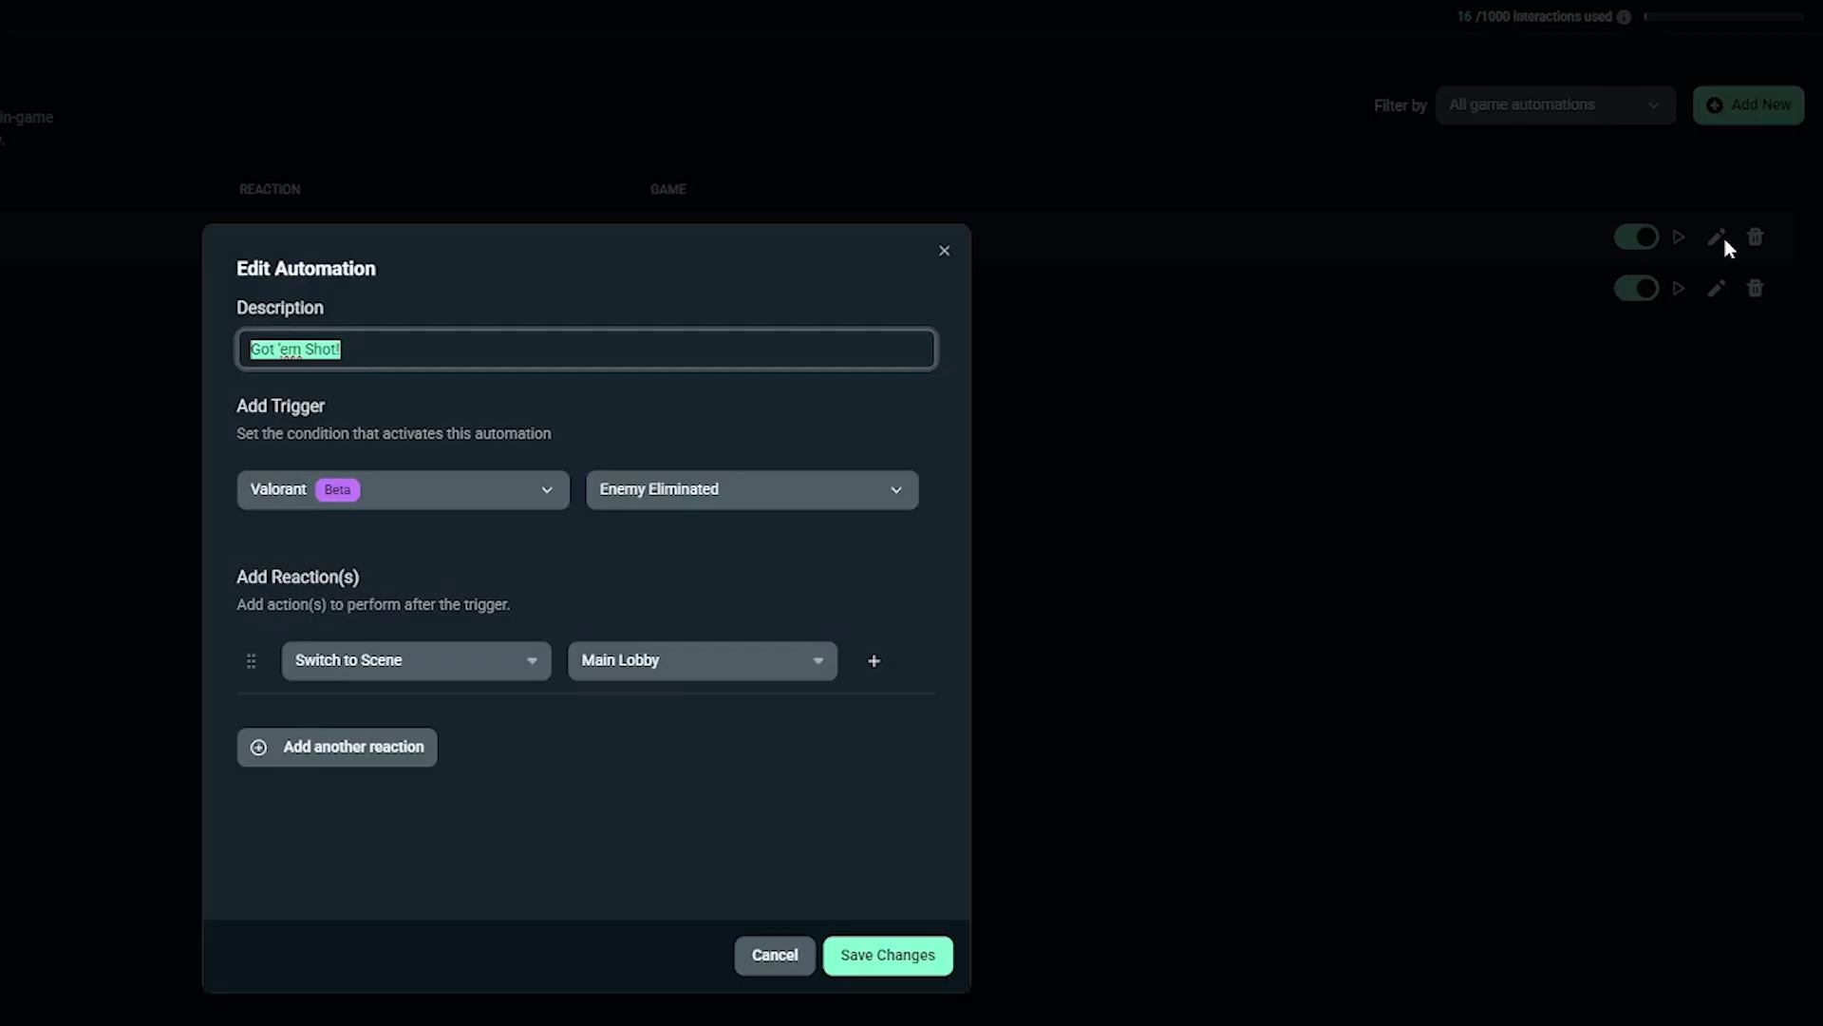
pyautogui.click(773, 956)
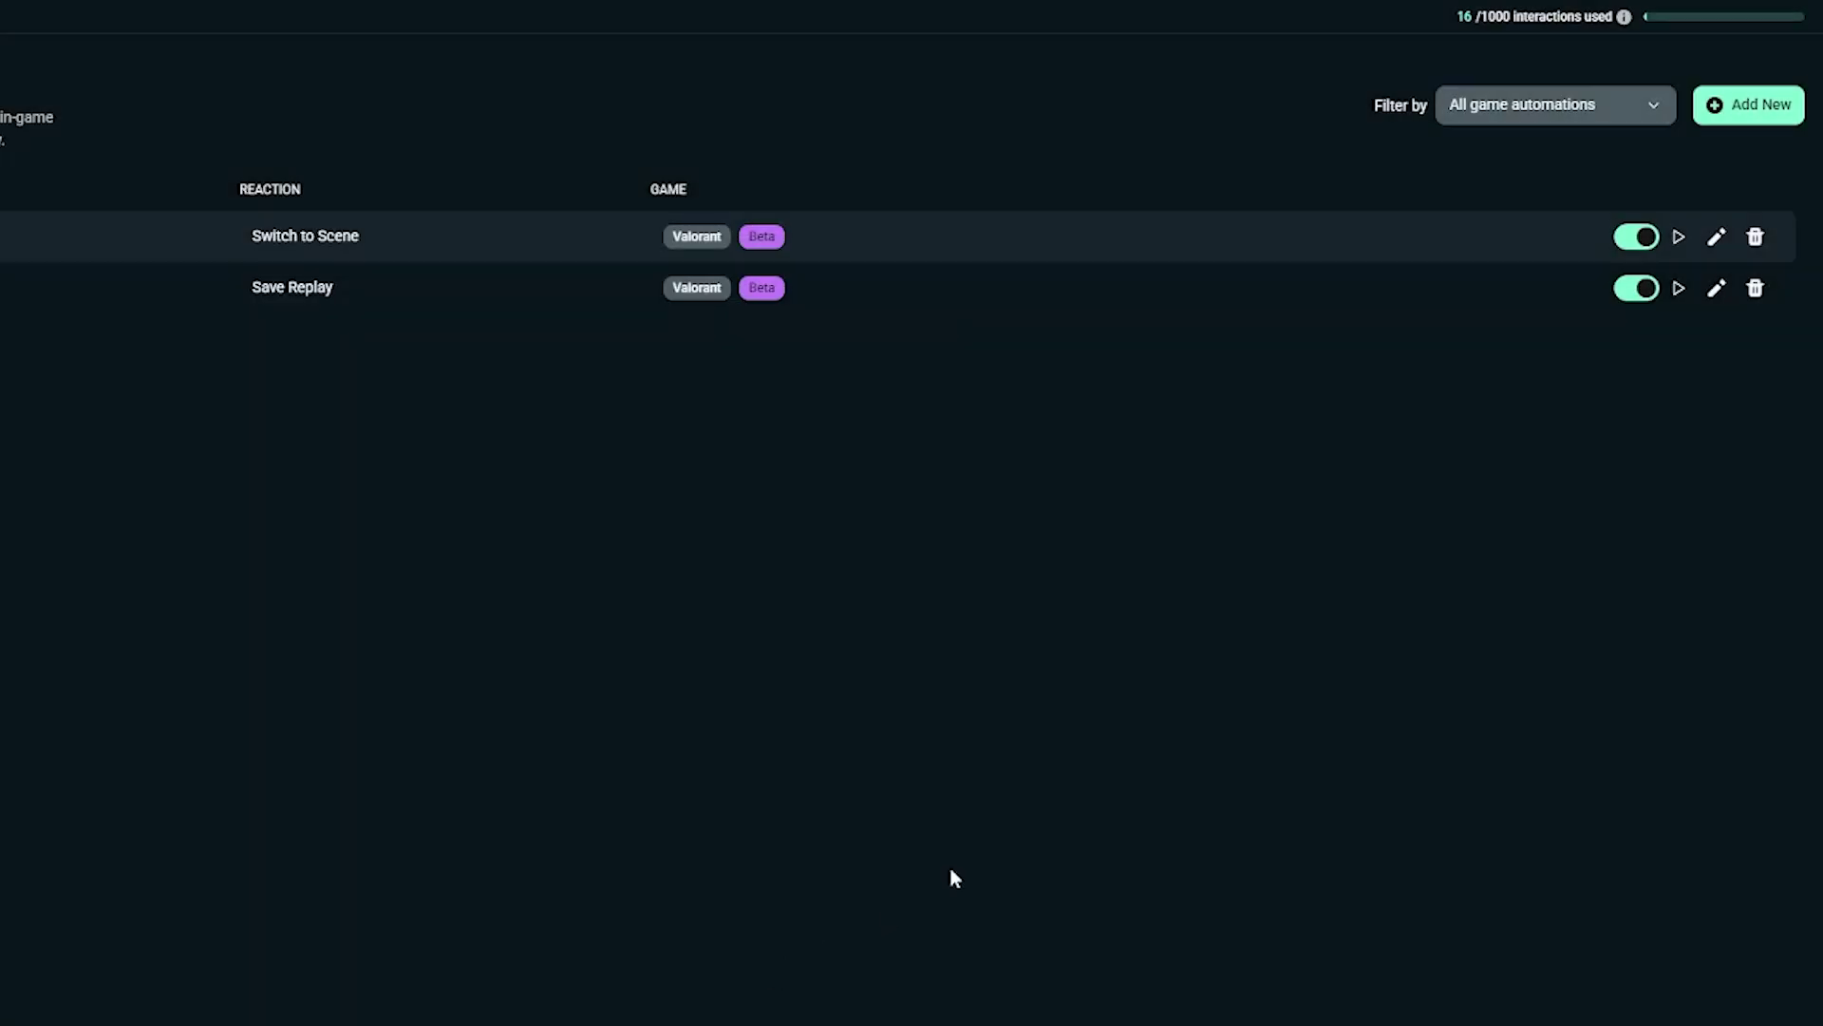
pyautogui.click(1756, 239)
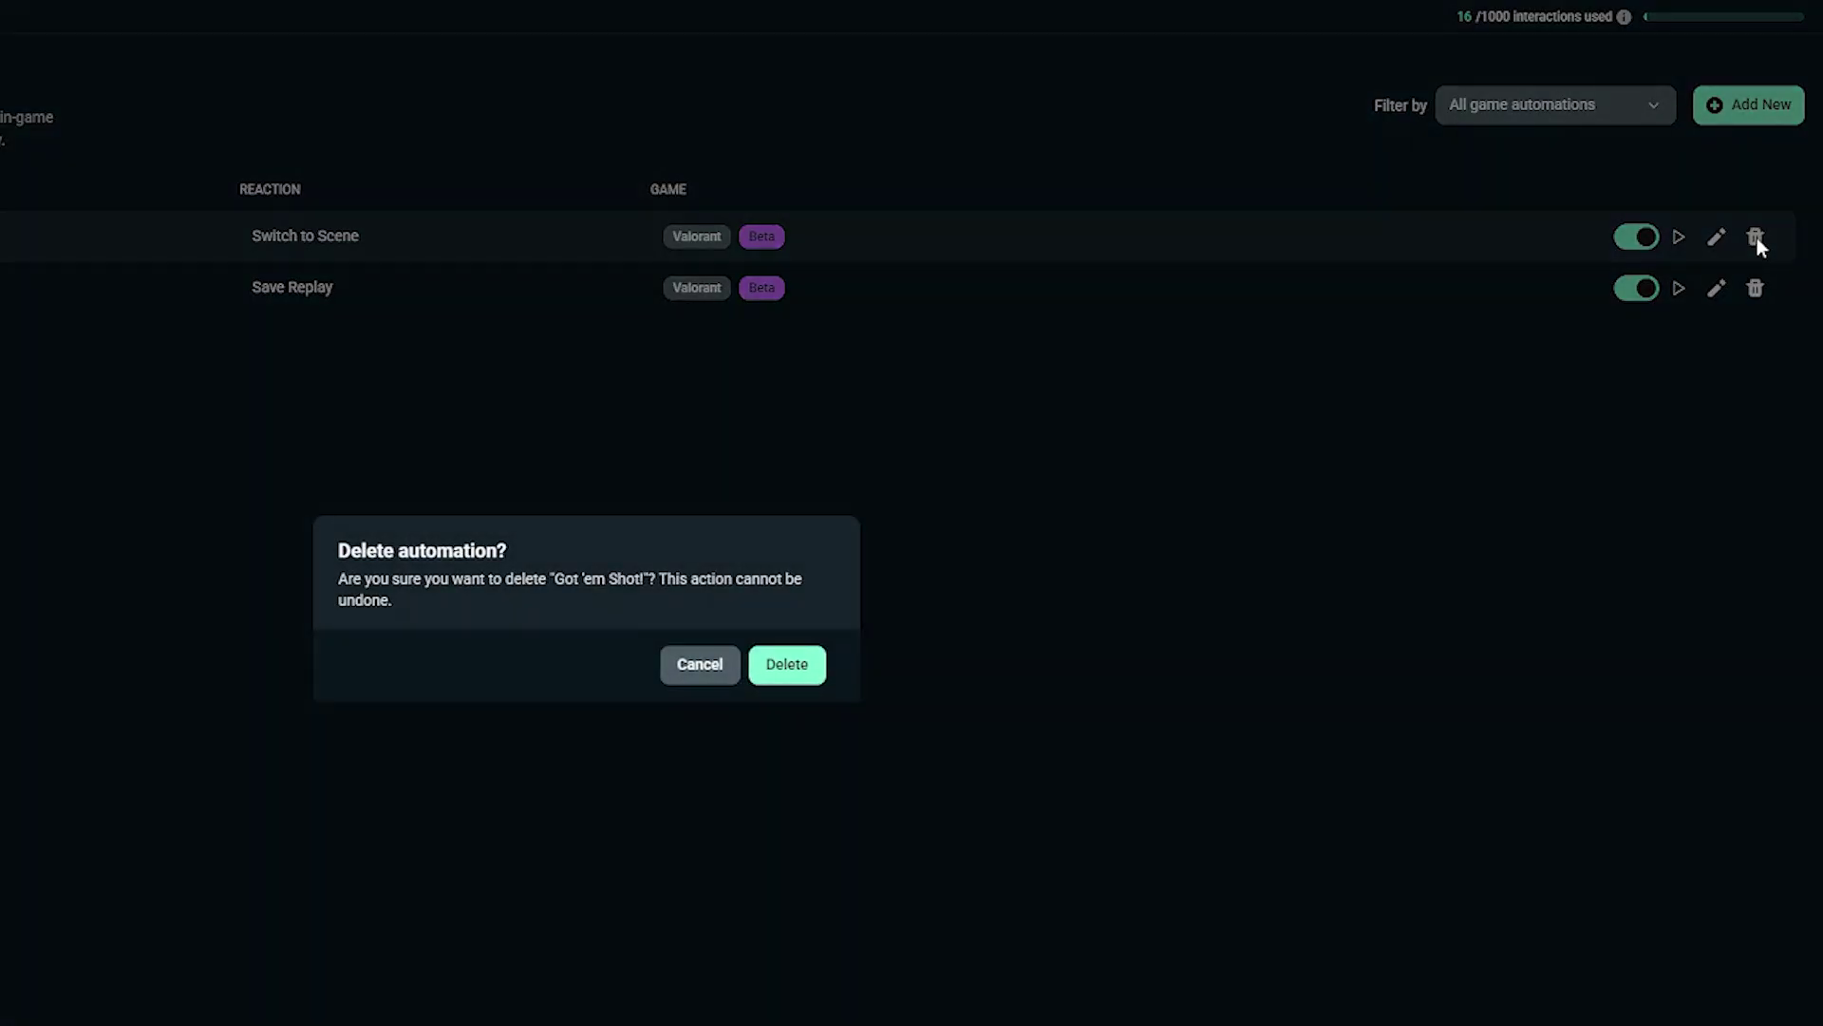
pyautogui.click(692, 668)
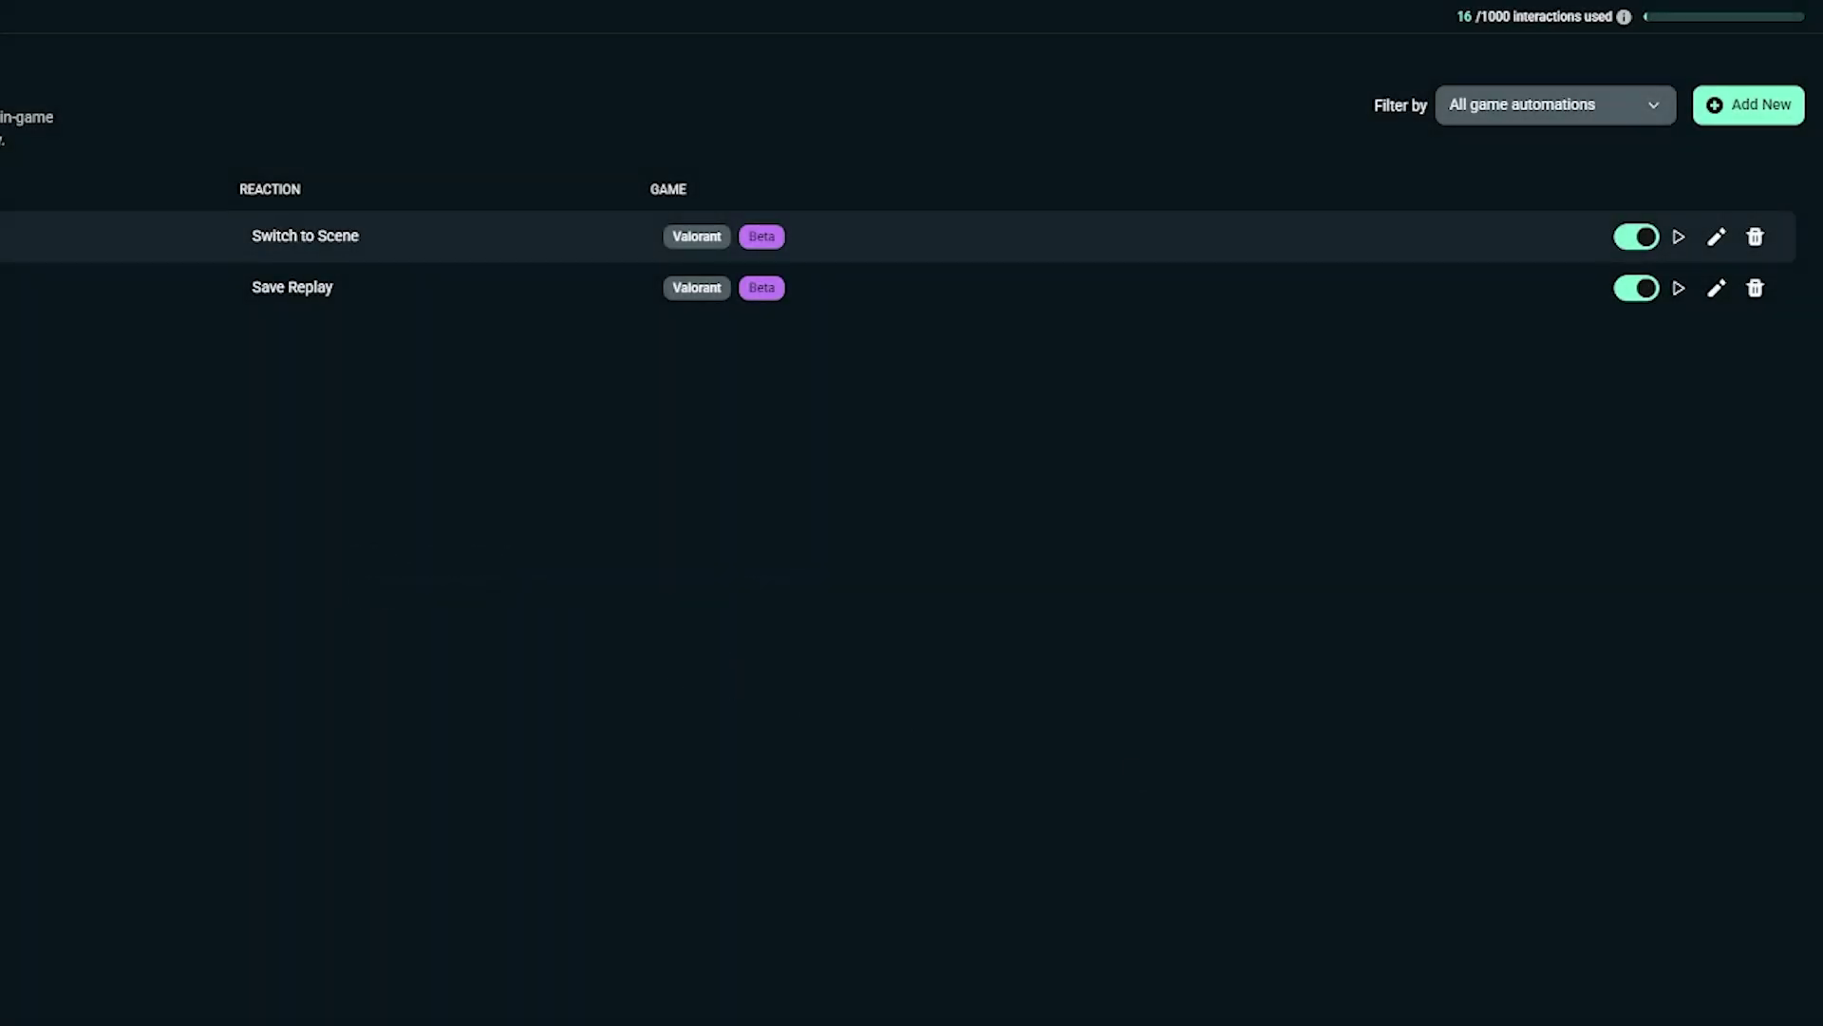